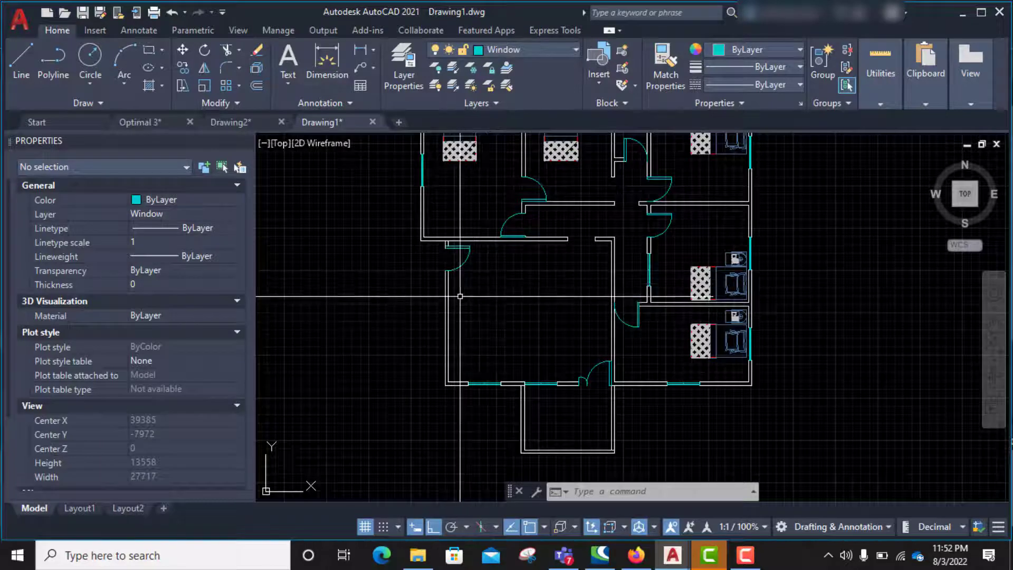
- Examine the floor plan's rooms, doors and windows, focusing on the large room's left exterior wall below its door
scroll(452, 347, "up", 2)
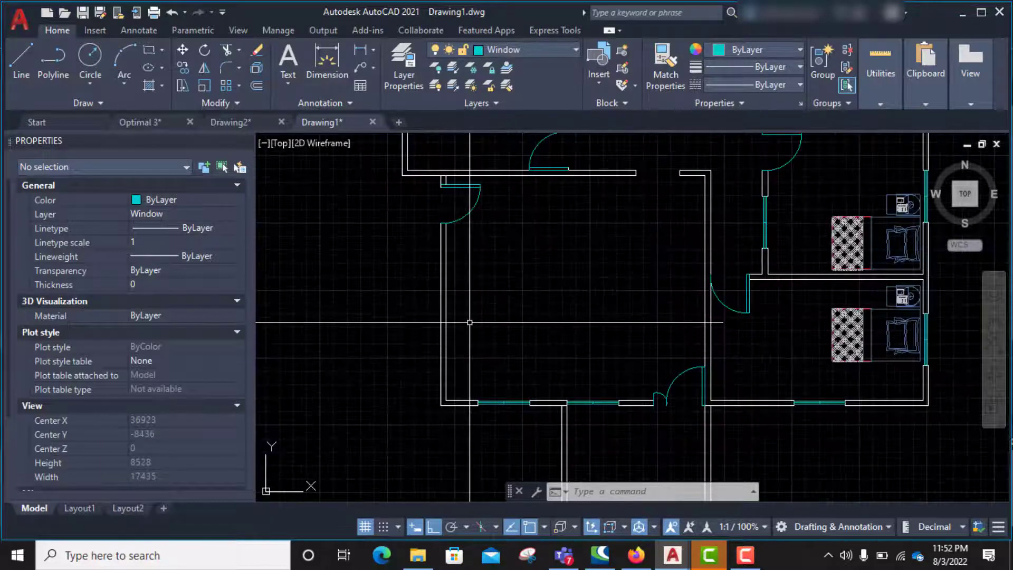
scroll(472, 258, "down", 4)
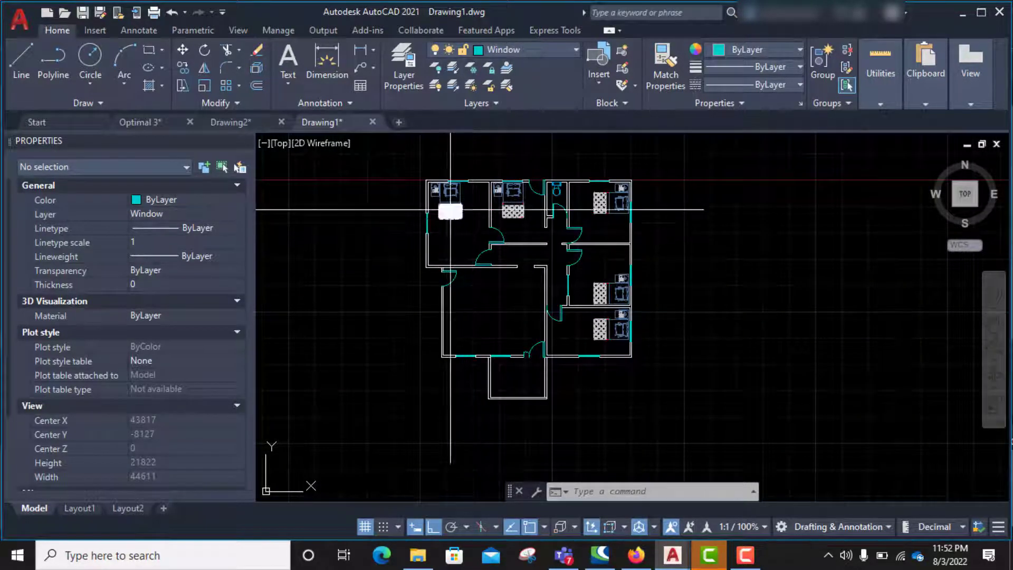
scroll(428, 221, "up", 2)
scroll(535, 246, "up", 2)
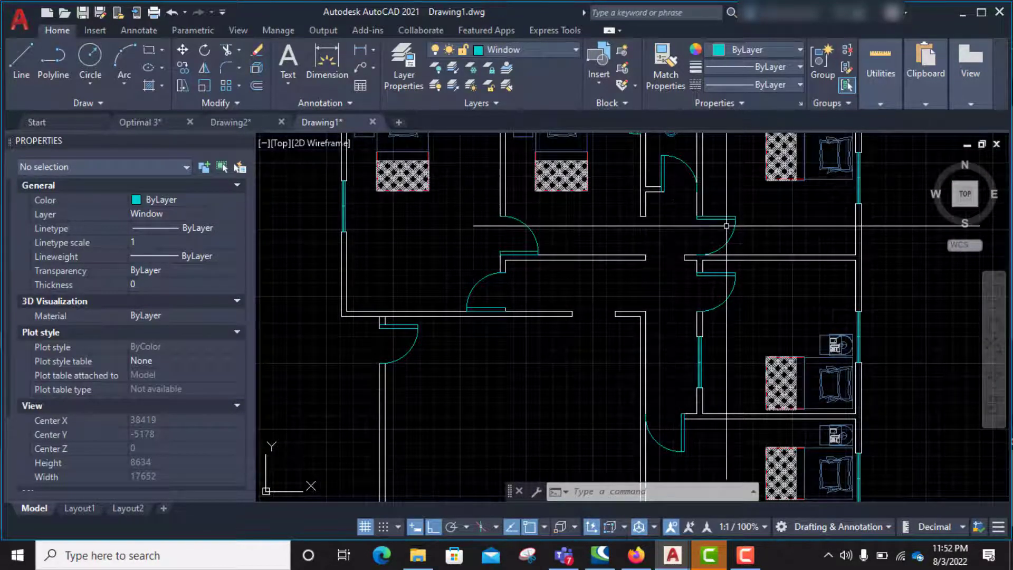
scroll(678, 211, "down", 5)
scroll(733, 270, "up", 3)
scroll(734, 269, "down", 5)
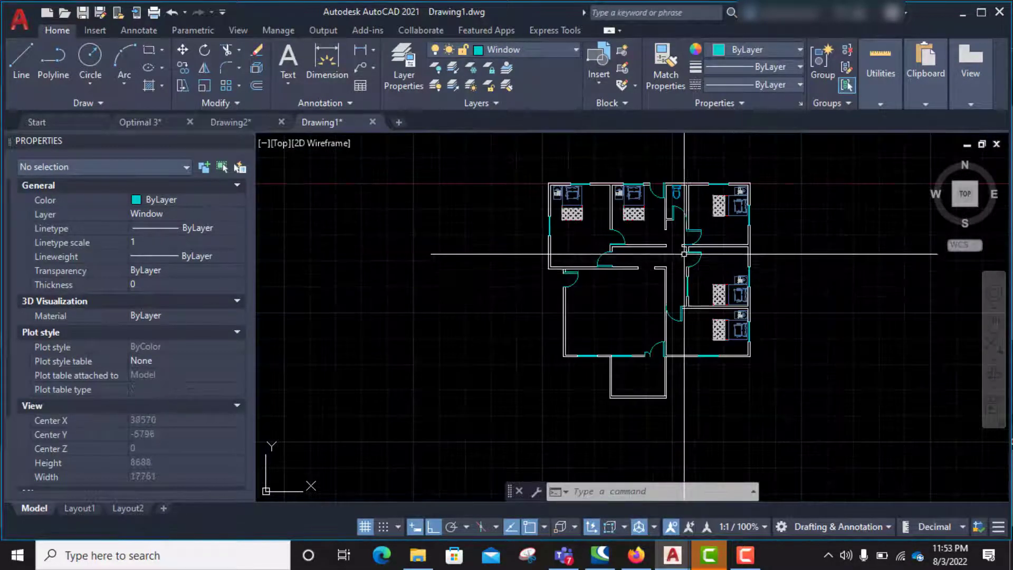
scroll(669, 407, "up", 5)
scroll(637, 391, "down", 1)
scroll(637, 390, "down", 5)
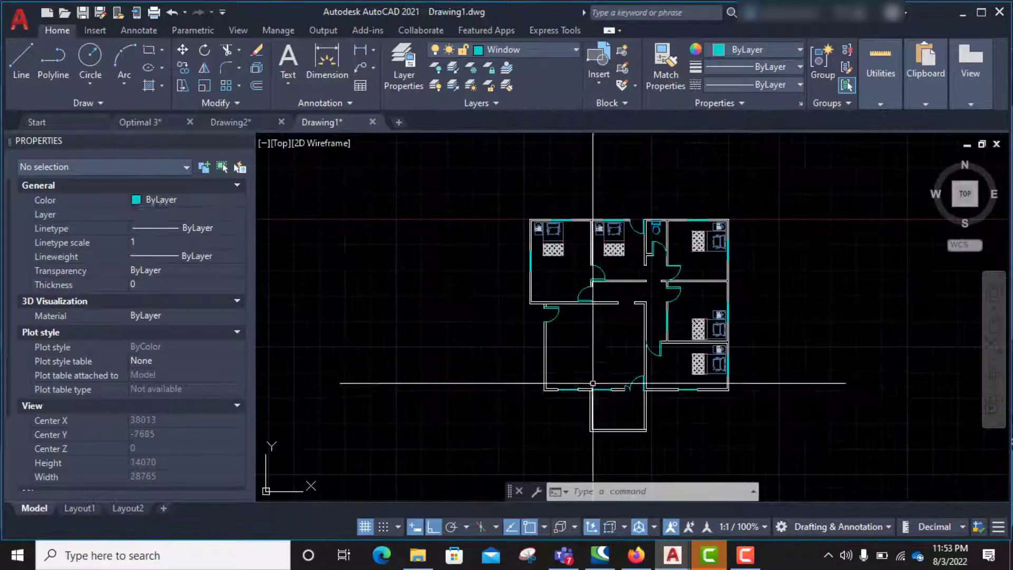
scroll(549, 364, "up", 5)
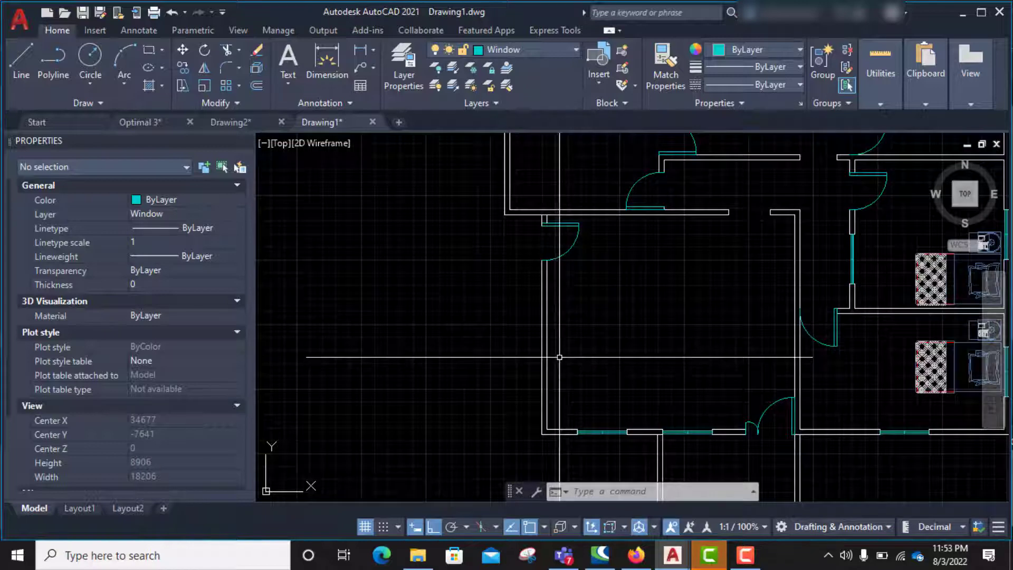
scroll(551, 348, "up", 4)
scroll(460, 319, "down", 2)
scroll(461, 319, "down", 5)
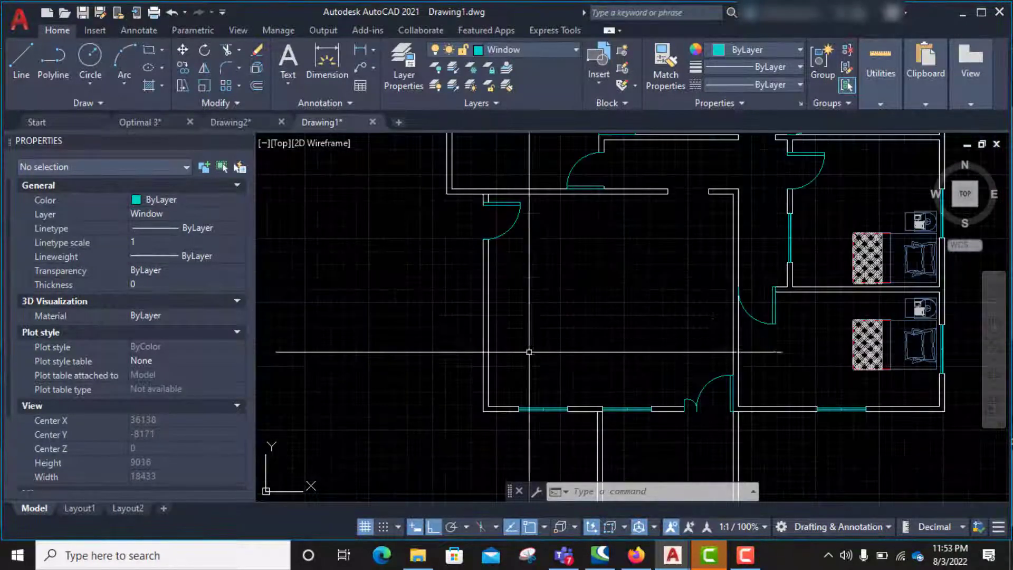
scroll(528, 359, "up", 5)
scroll(563, 372, "down", 5)
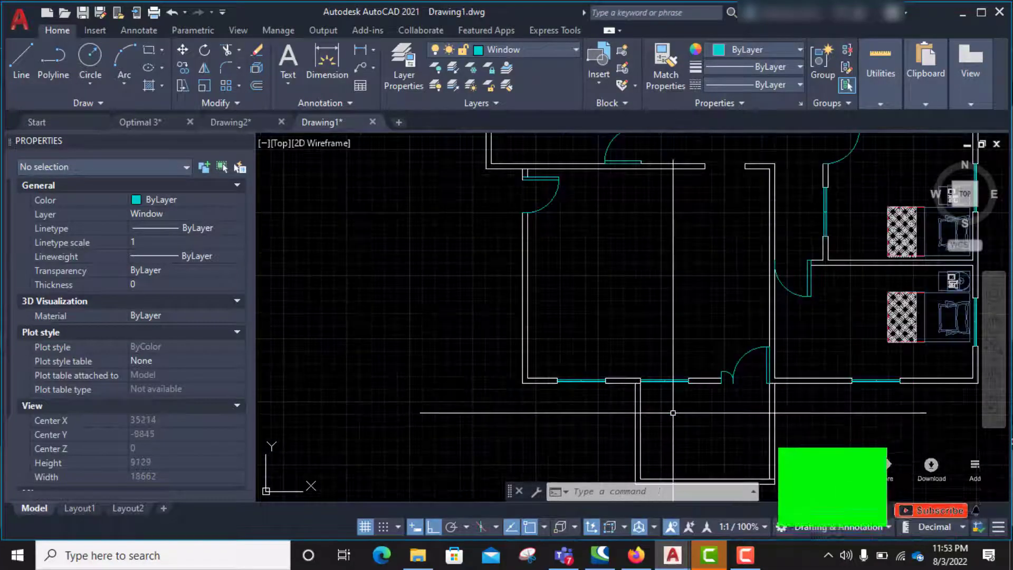
scroll(570, 380, "up", 5)
scroll(527, 264, "down", 4)
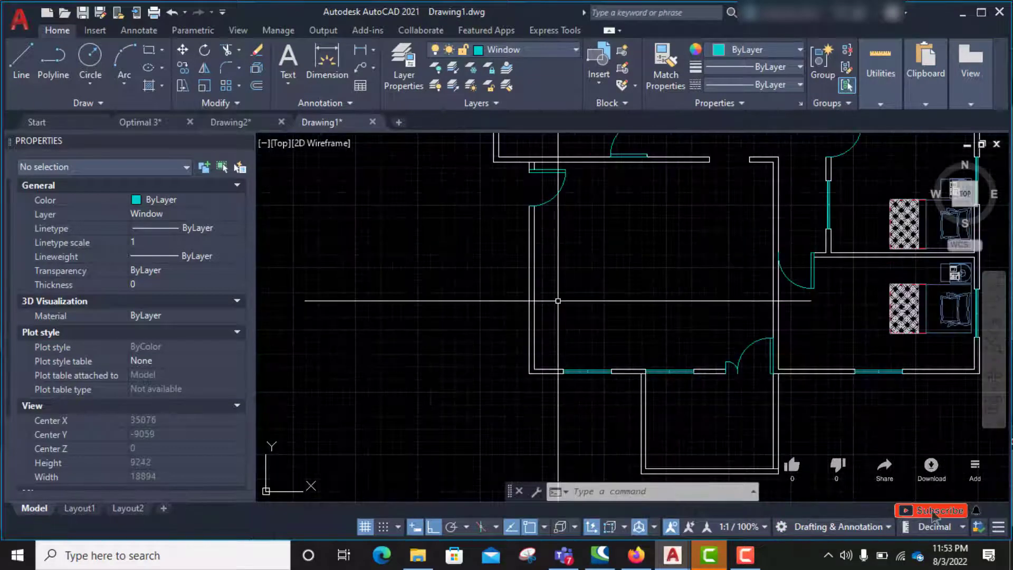
scroll(549, 293, "up", 4)
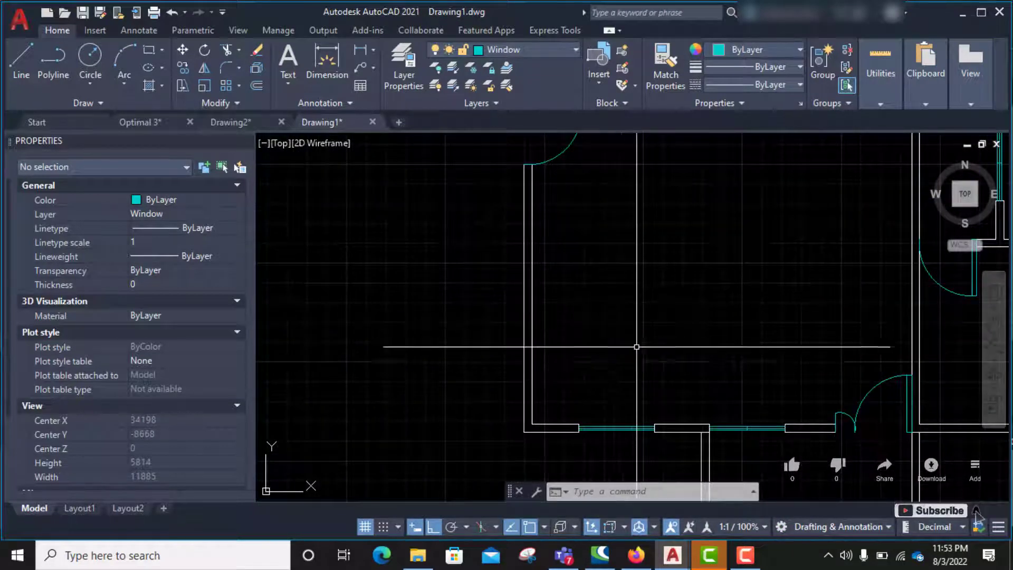
scroll(604, 322, "down", 2)
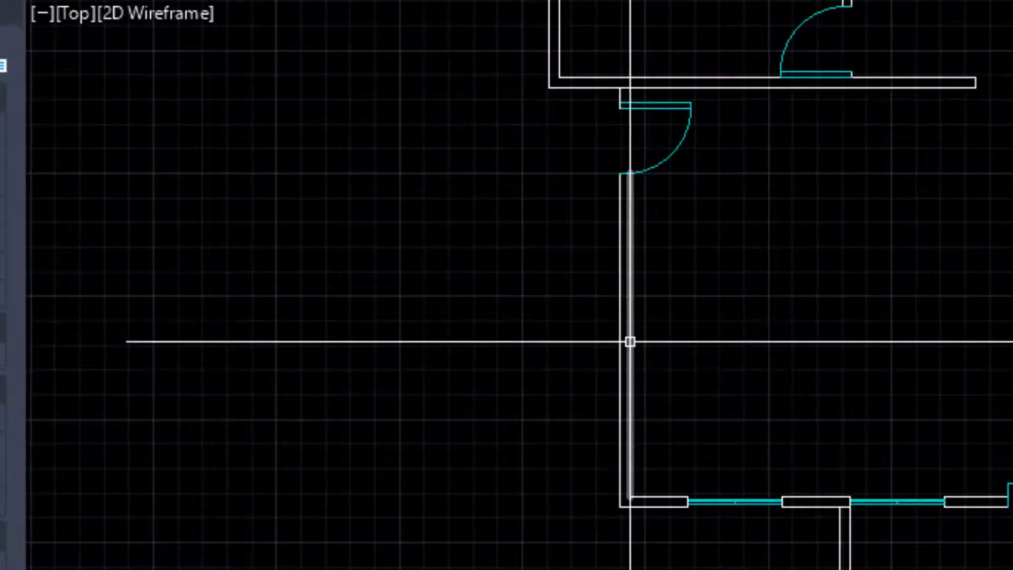
- Draw a horizontal line about 1630 units long from the midpoint of the large room's left wall inner face outward through the wall
mouse_move(633, 352)
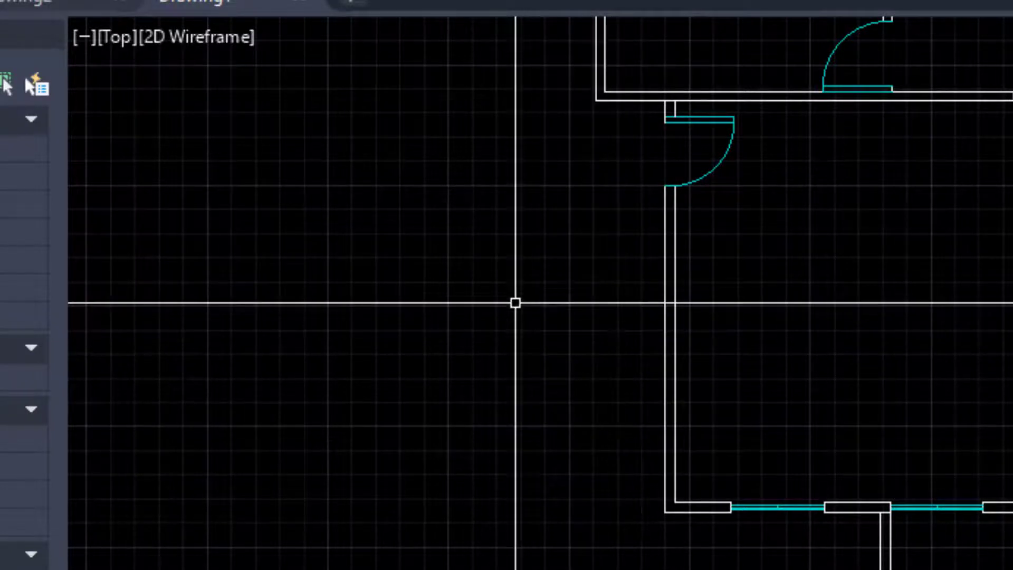
type("L")
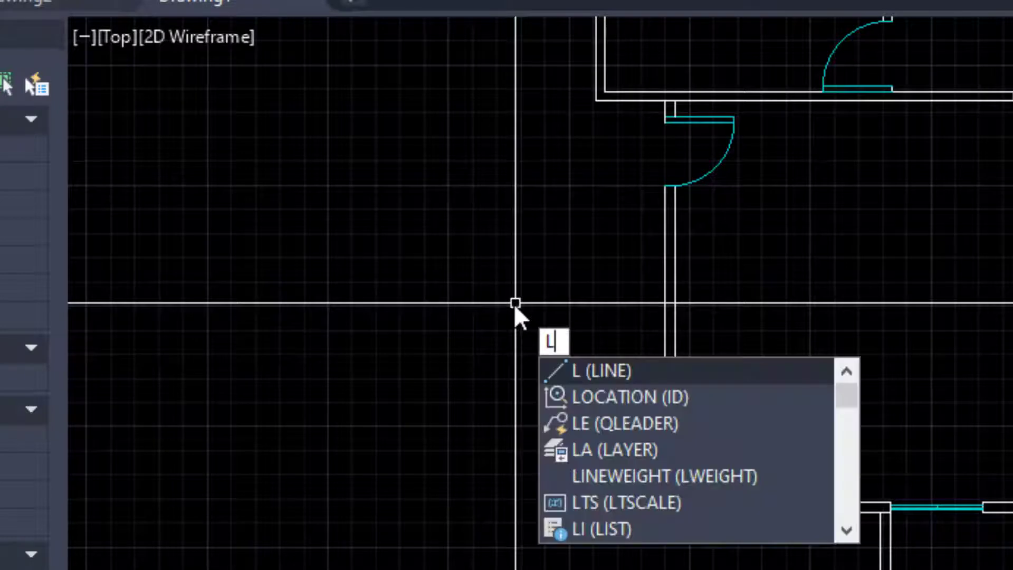
key("Return")
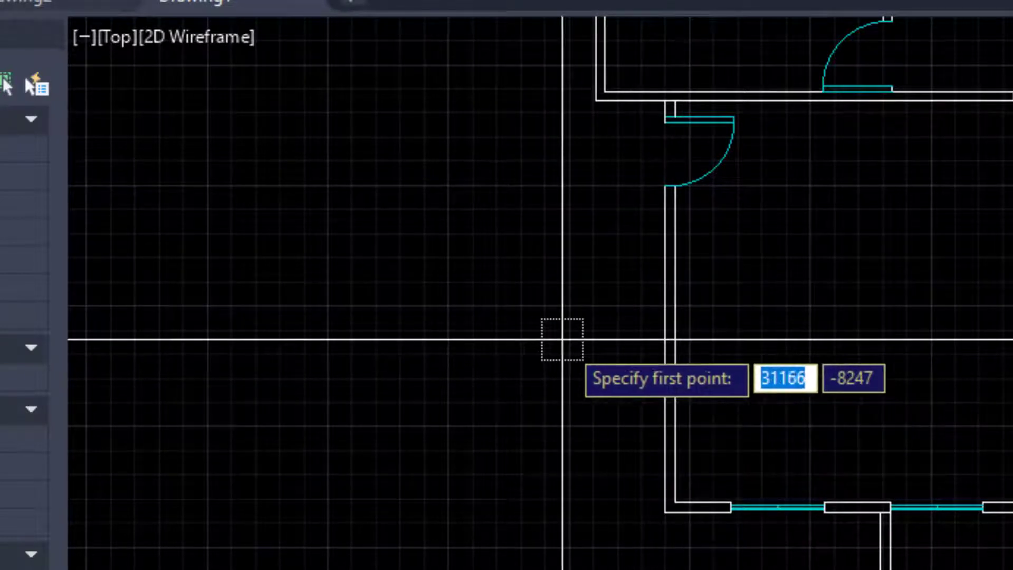
type("mid")
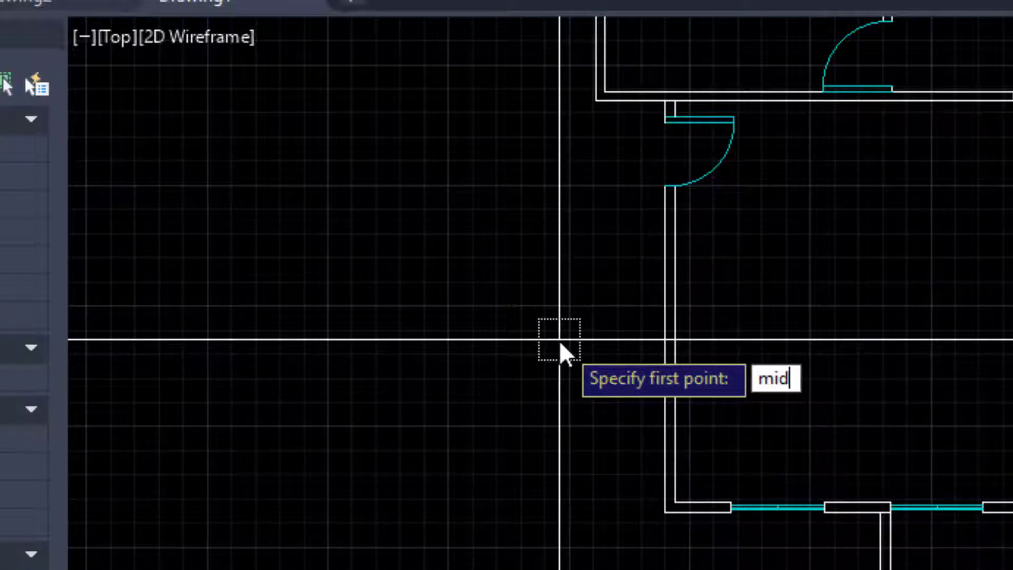
key("Return")
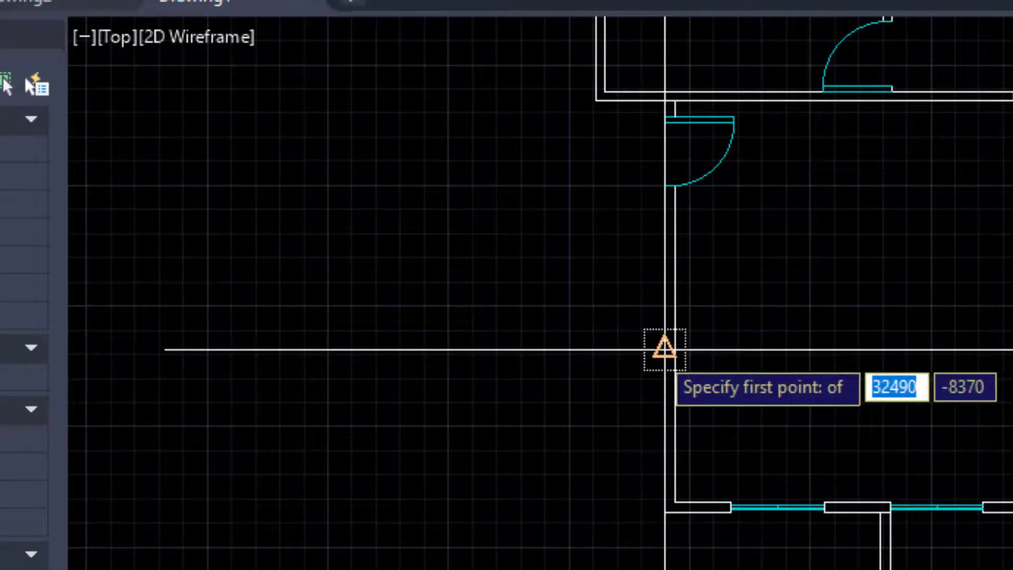
scroll(670, 341, "up", 3)
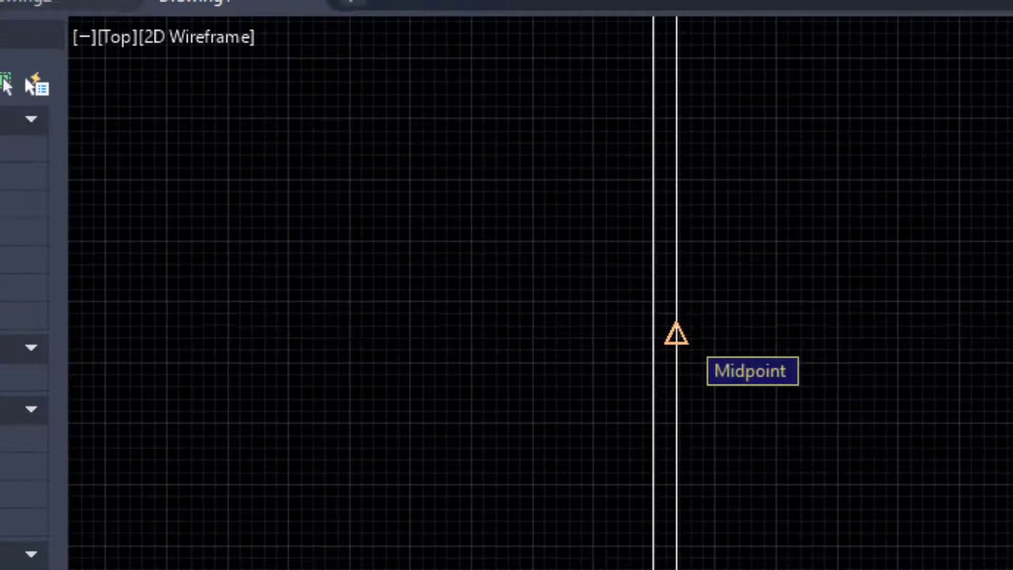
left_click(676, 336)
scroll(656, 336, "up", 3)
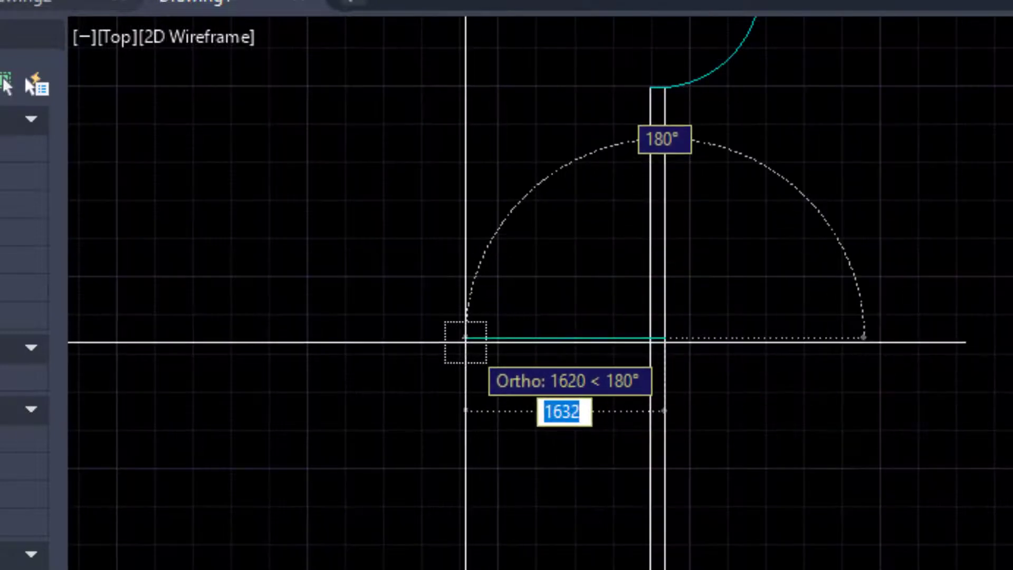
left_click(465, 337)
right_click(475, 268)
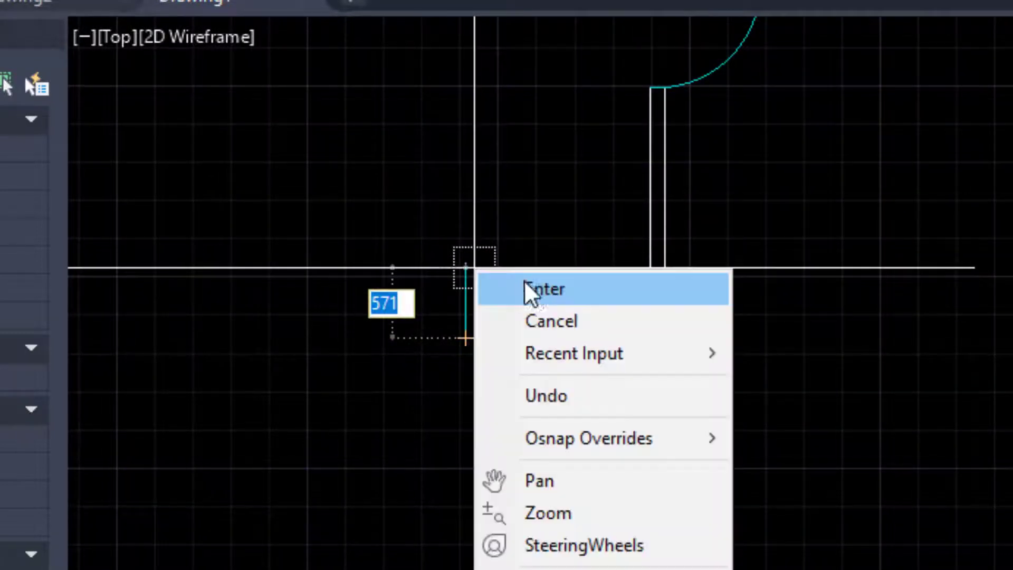
left_click(534, 289)
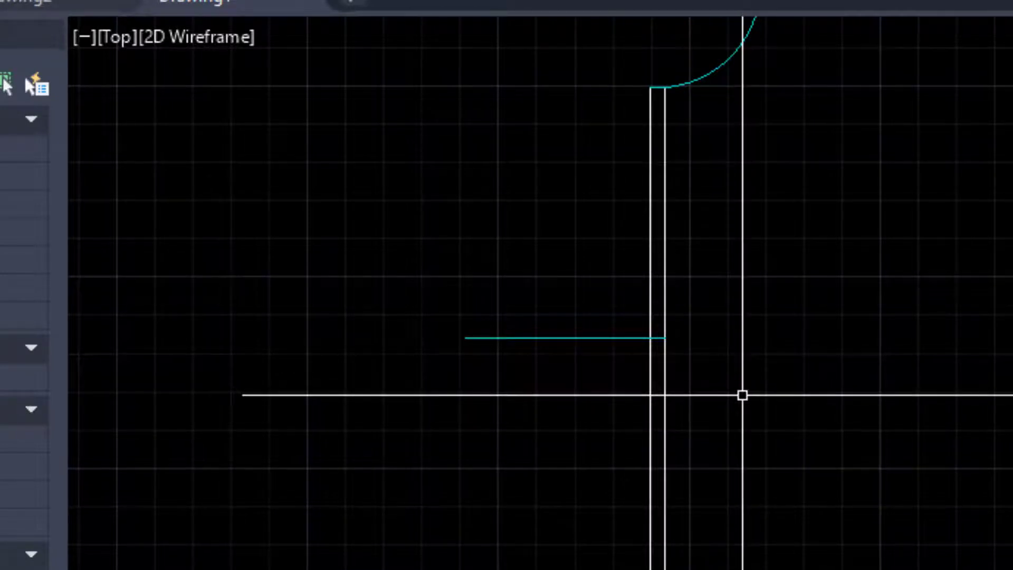
- Offset the horizontal midpoint line by 600 both upward and downward across the wall
type("o")
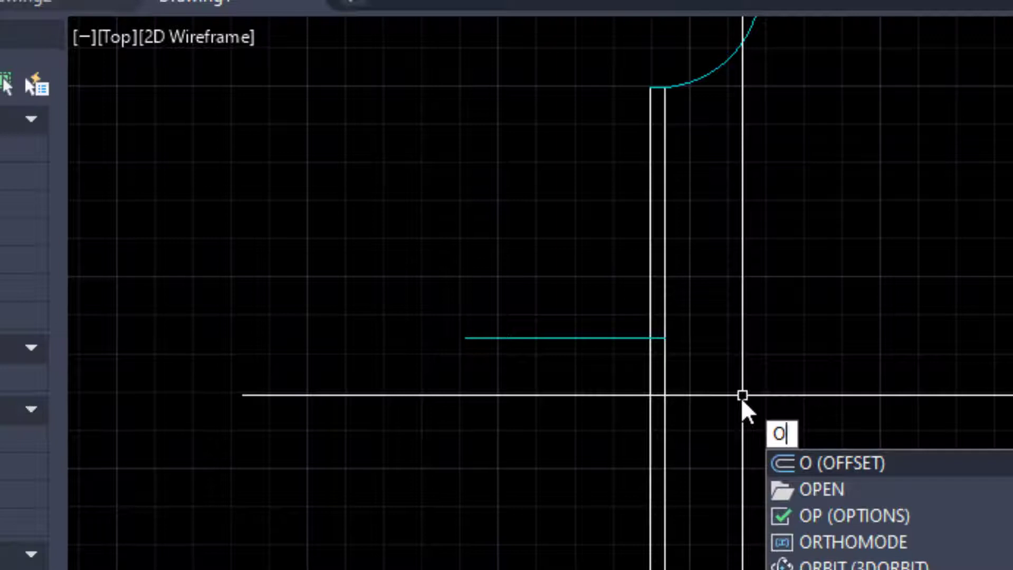
key("Return")
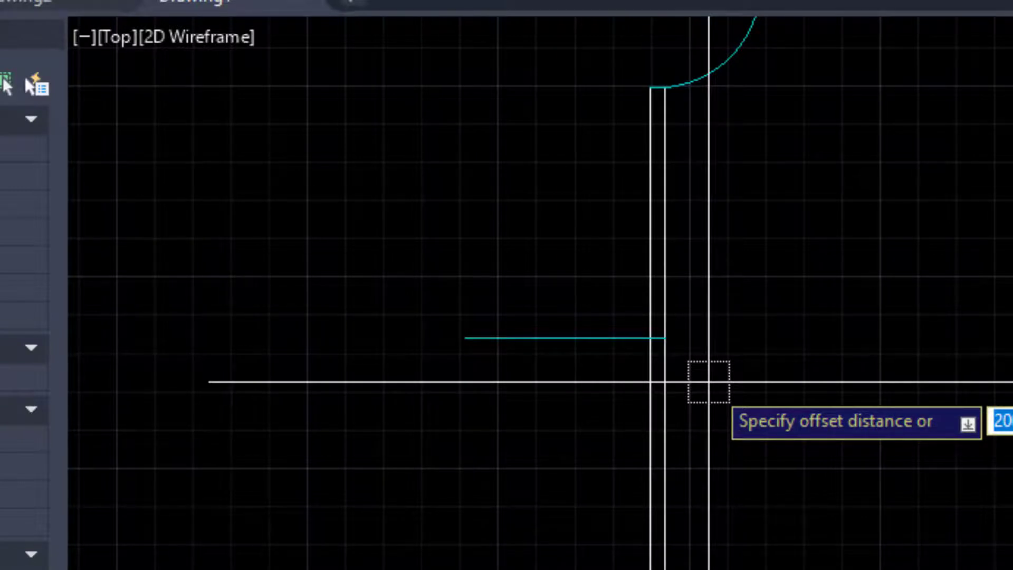
type("60")
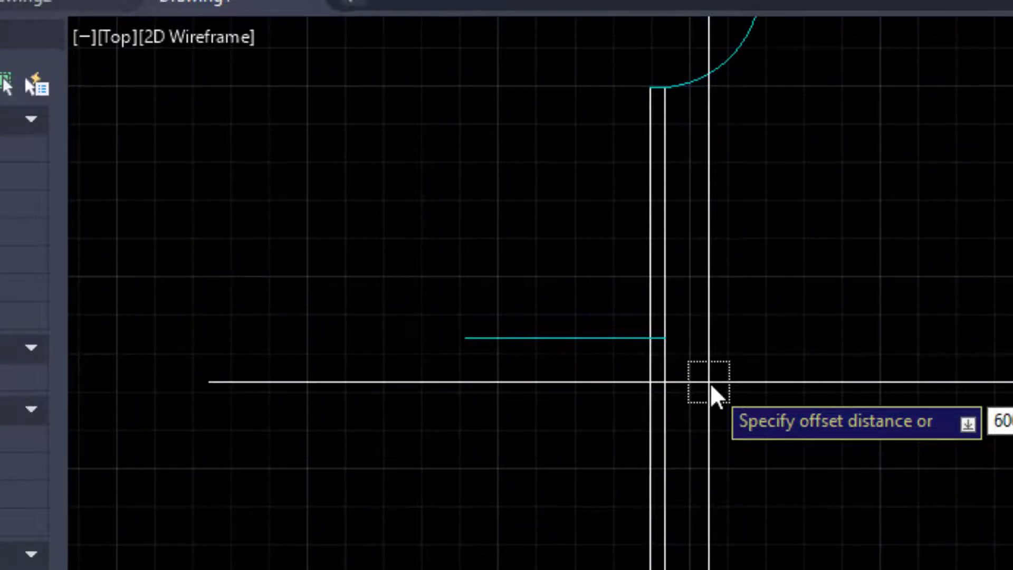
key("Return")
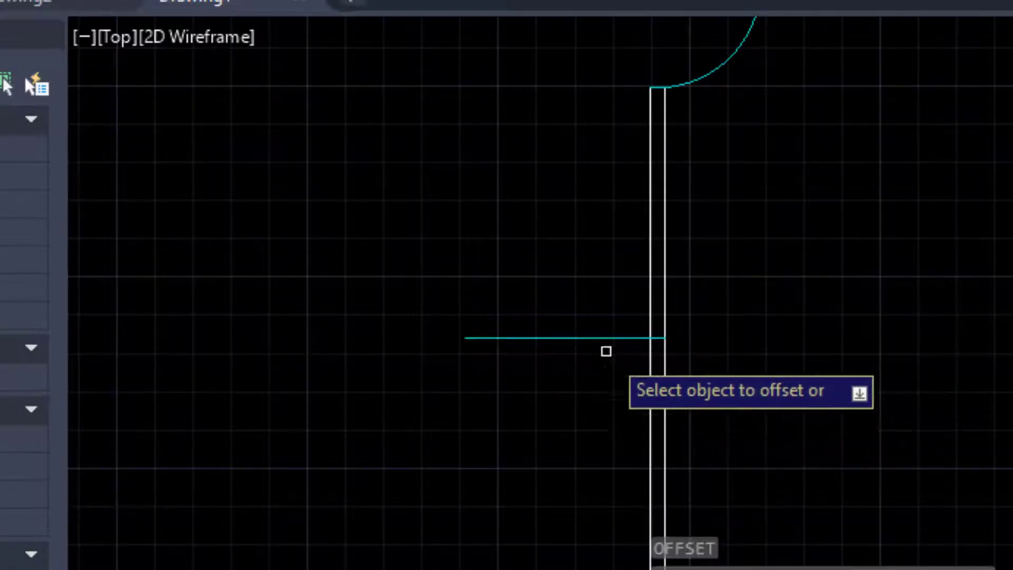
left_click(607, 337)
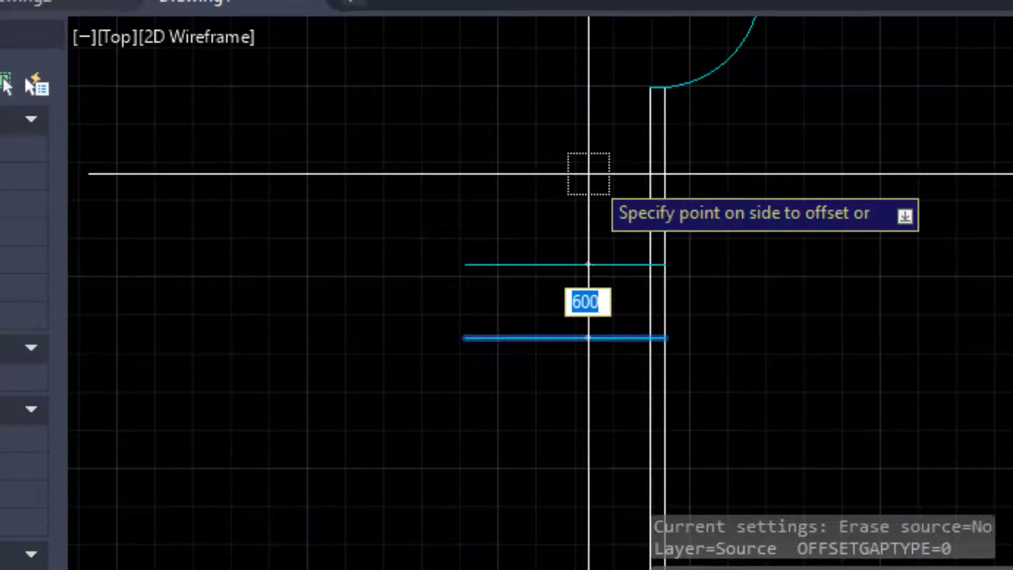
left_click(588, 174)
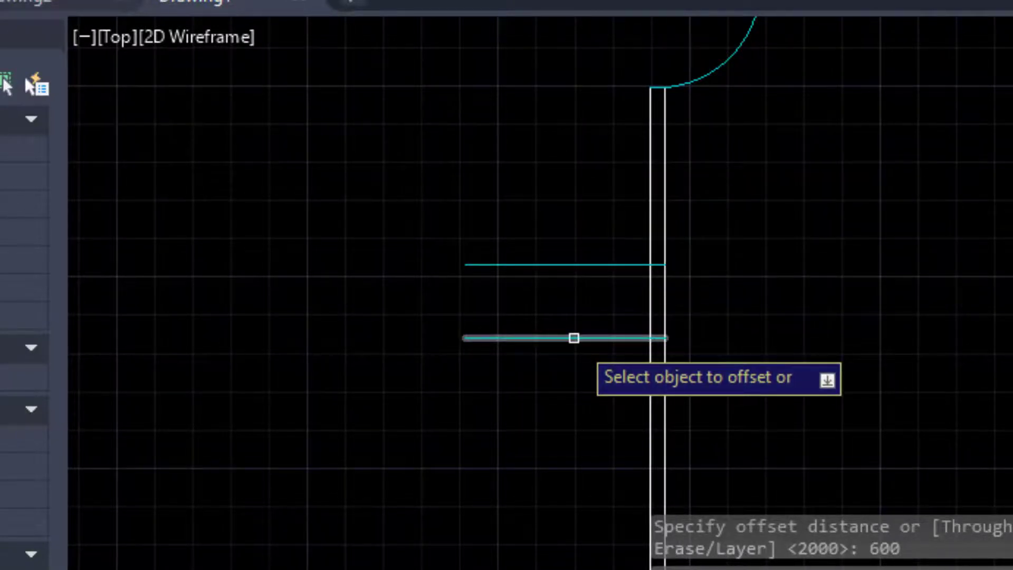
left_click(573, 338)
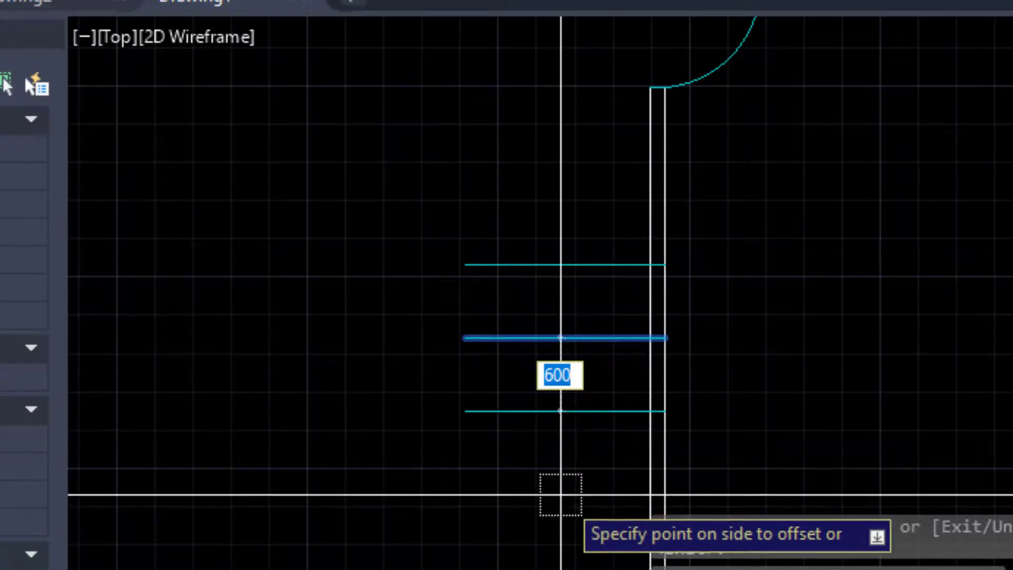
left_click(560, 494)
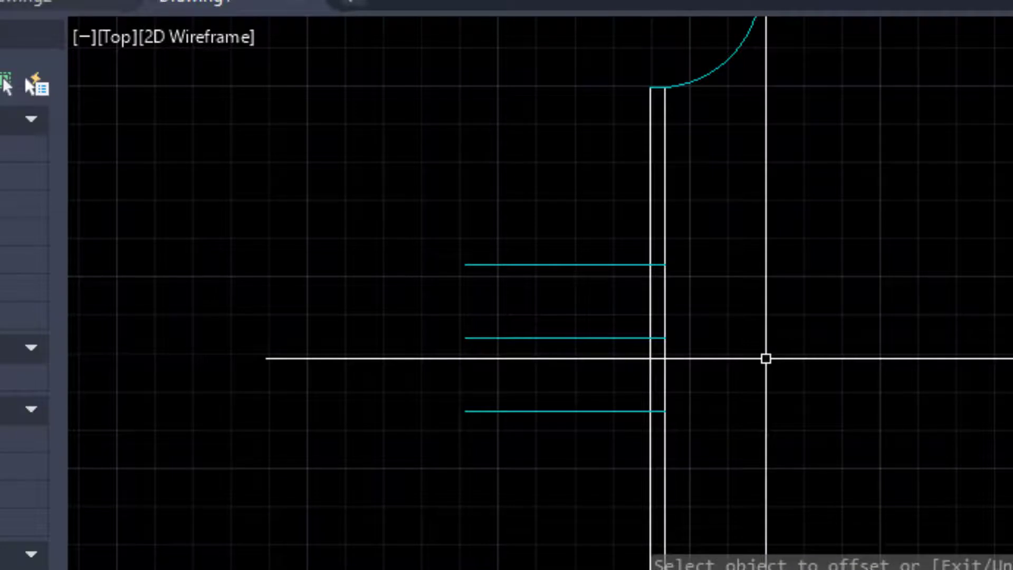
- Trim away the portions of the three horizontal lines that extend outside the wall
type("TR")
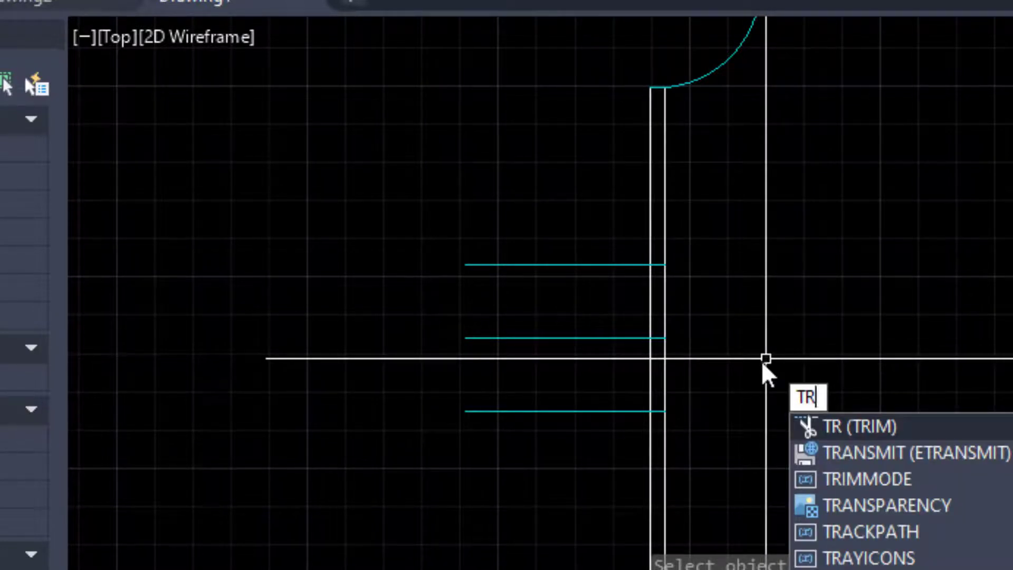
key("Return")
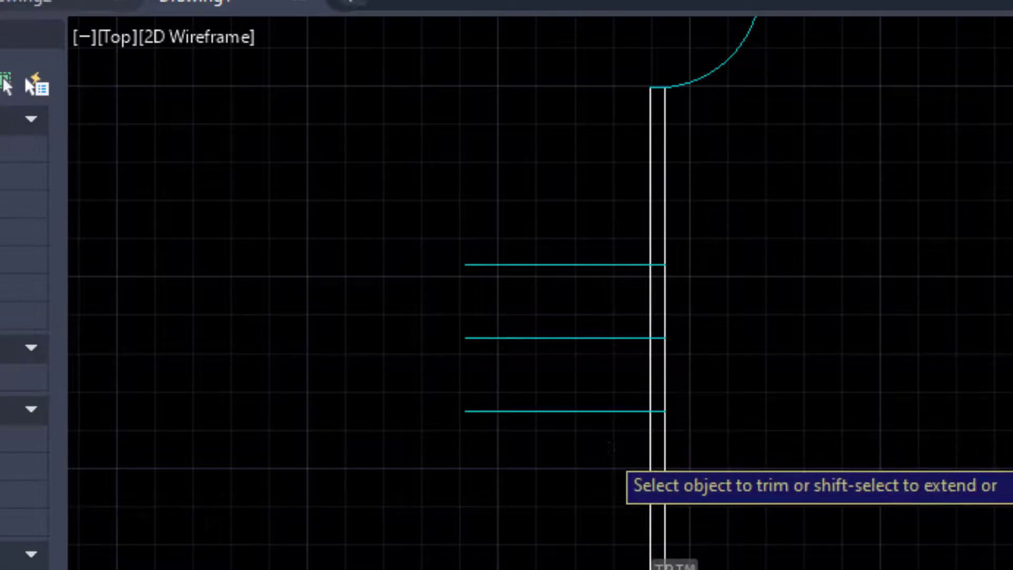
left_click(606, 446)
left_click(529, 226)
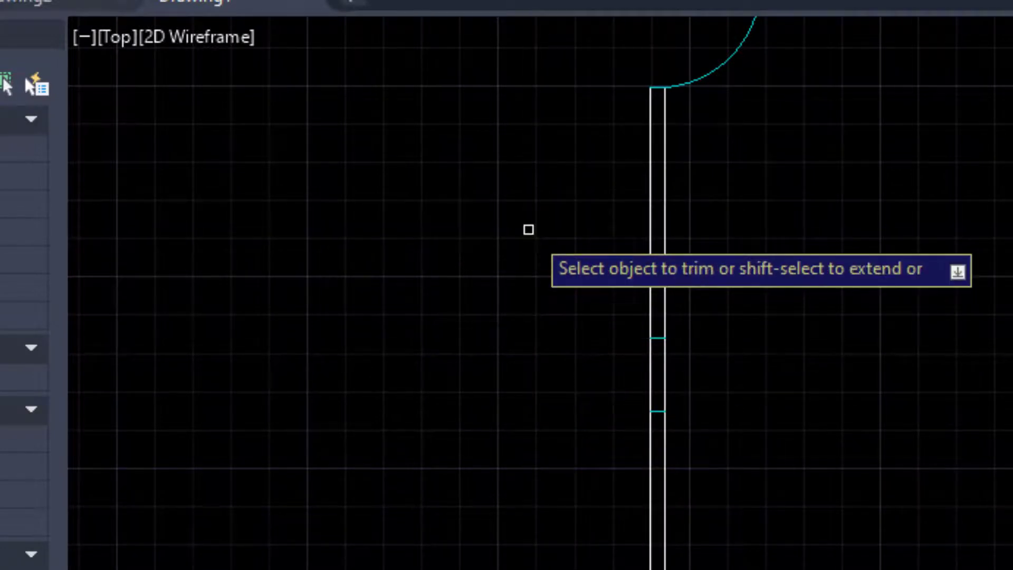
- Trim both wall face lines between the two outer horizontal lines to open the wall for the window
left_click(604, 361)
left_click(706, 314)
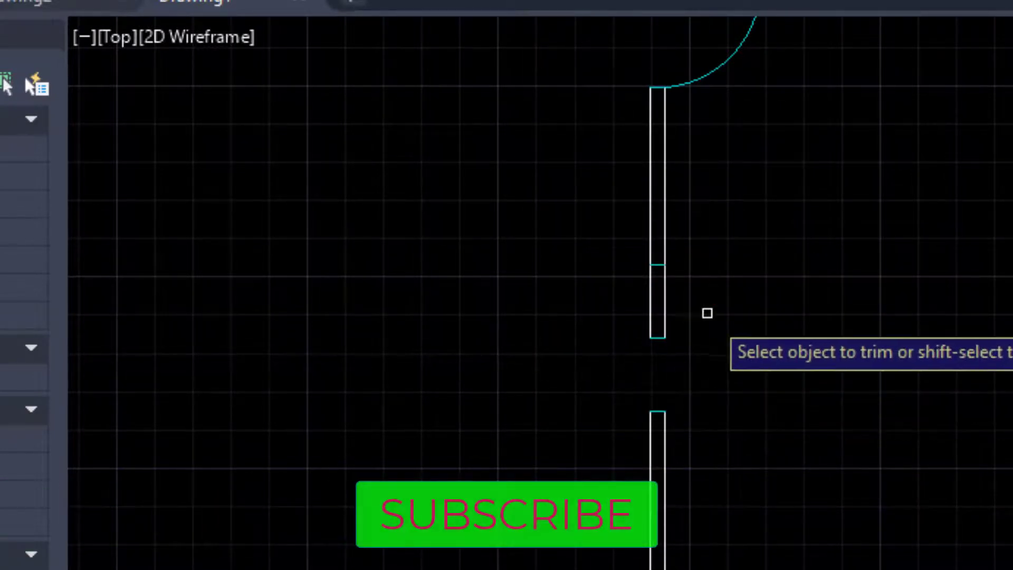
left_click(683, 307)
left_click(631, 308)
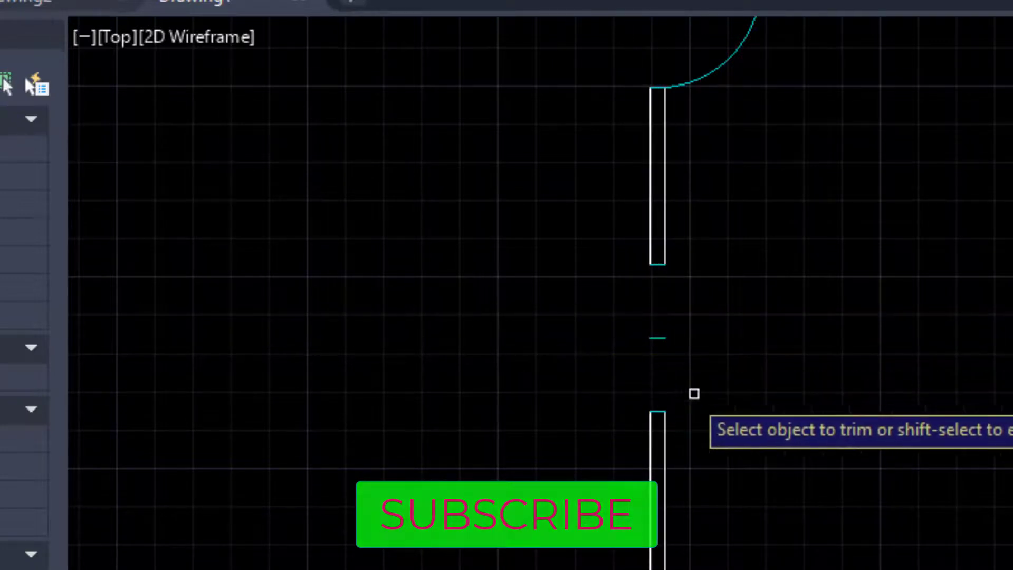
scroll(714, 410, "up", 2)
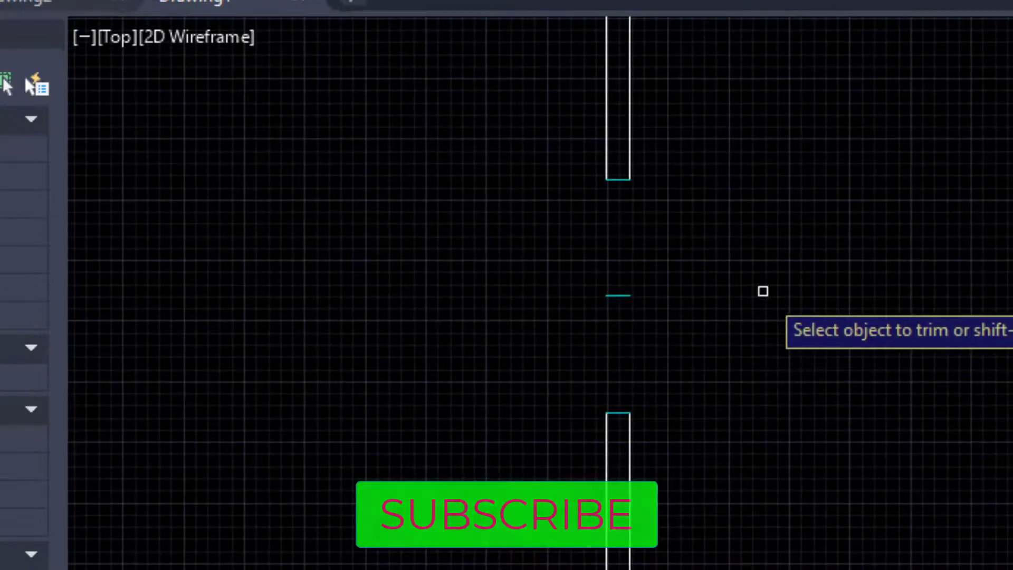
right_click(761, 291)
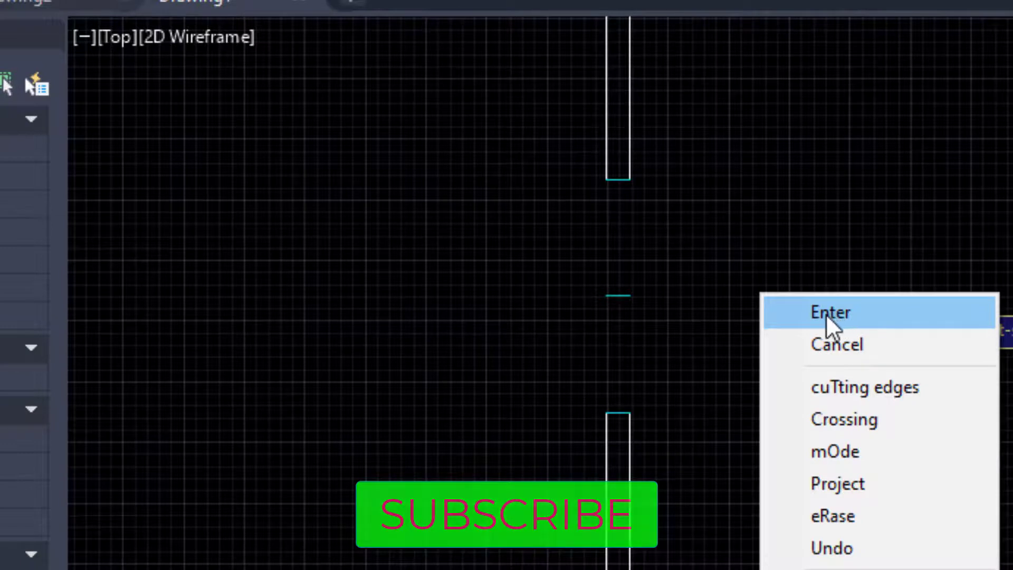
left_click(827, 316)
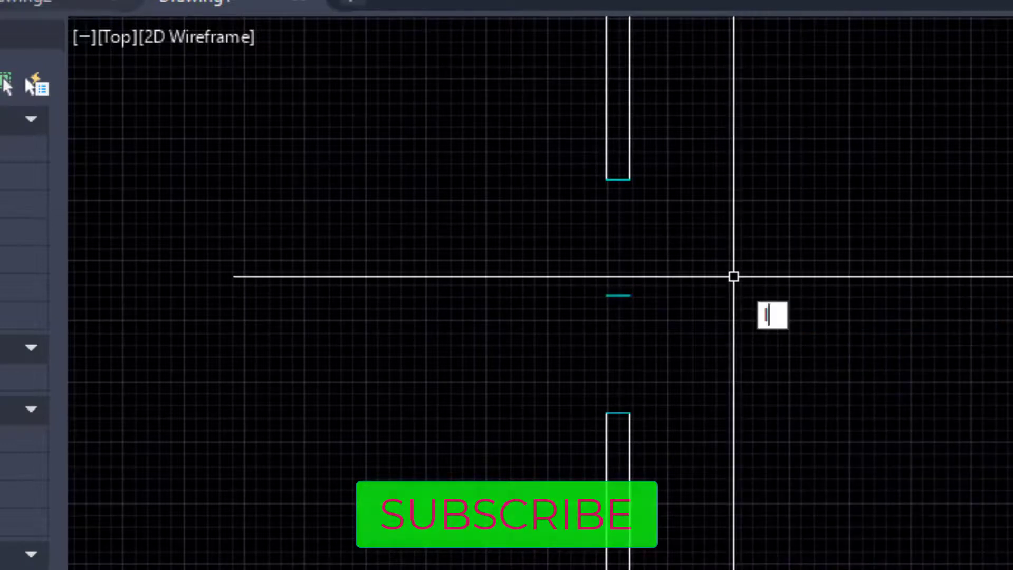
- Draw a vertical line 1200 units long from the midpoint of the opening's upper end line to the midpoint of its lower end line
type("l")
key("Return")
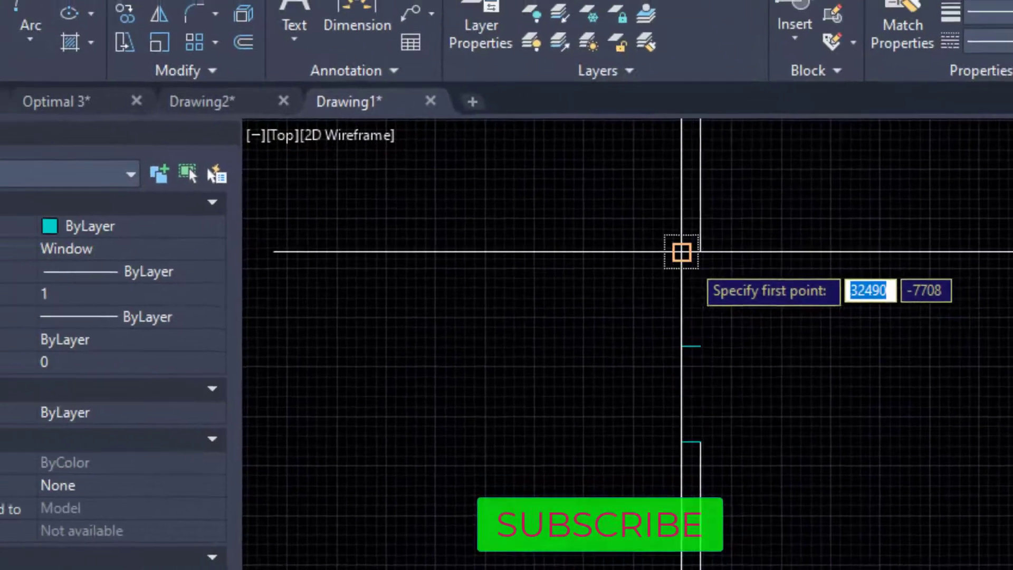
scroll(685, 247, "up", 3)
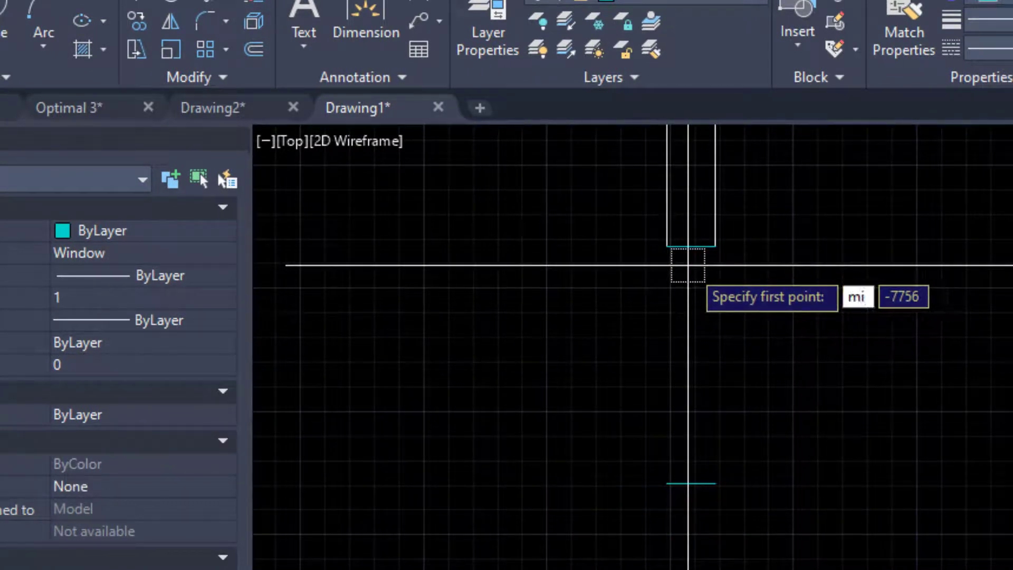
key("Return")
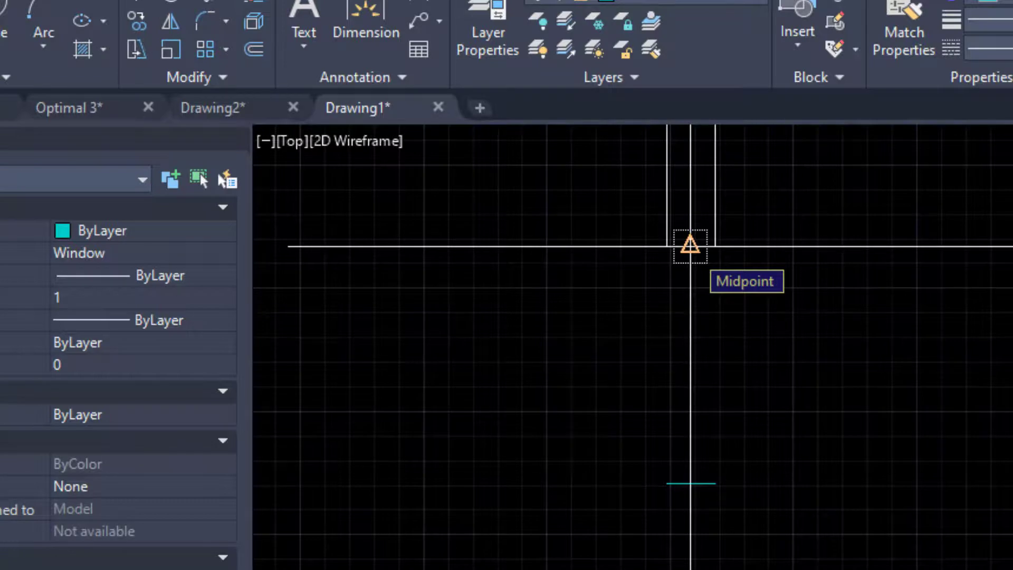
left_click(690, 245)
scroll(680, 416, "up", 4)
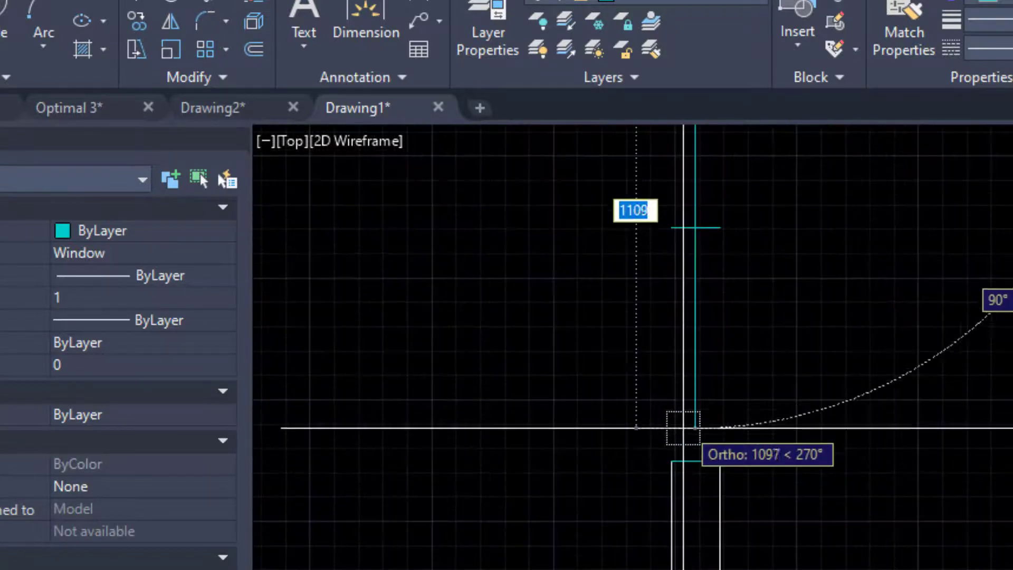
type("mi")
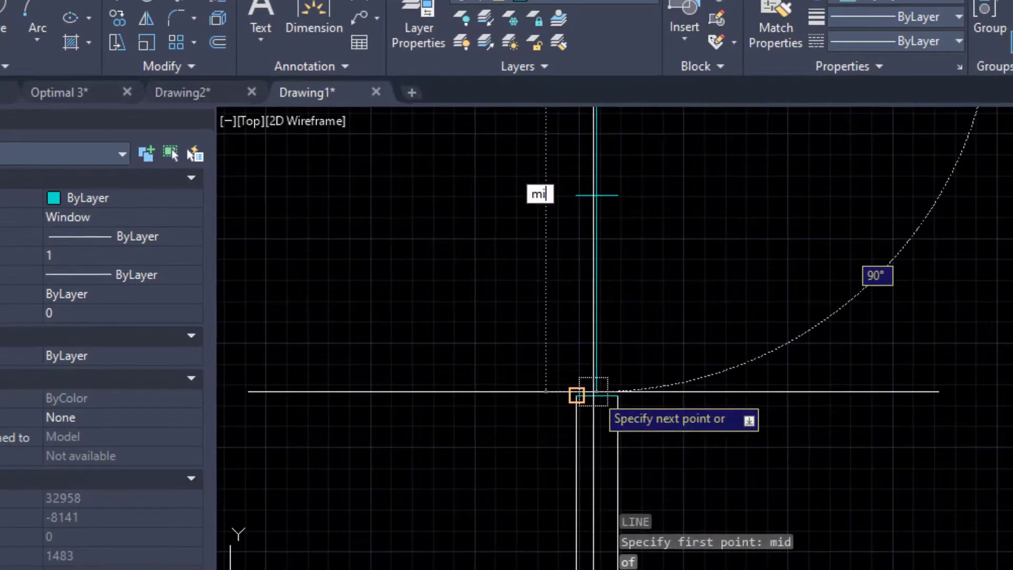
key("Return")
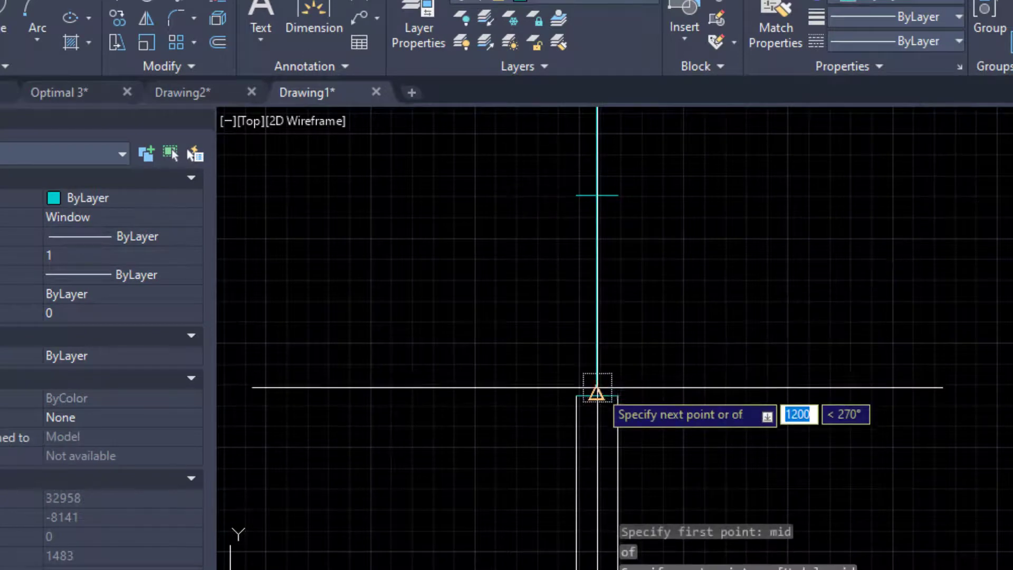
left_click(596, 395)
right_click(655, 318)
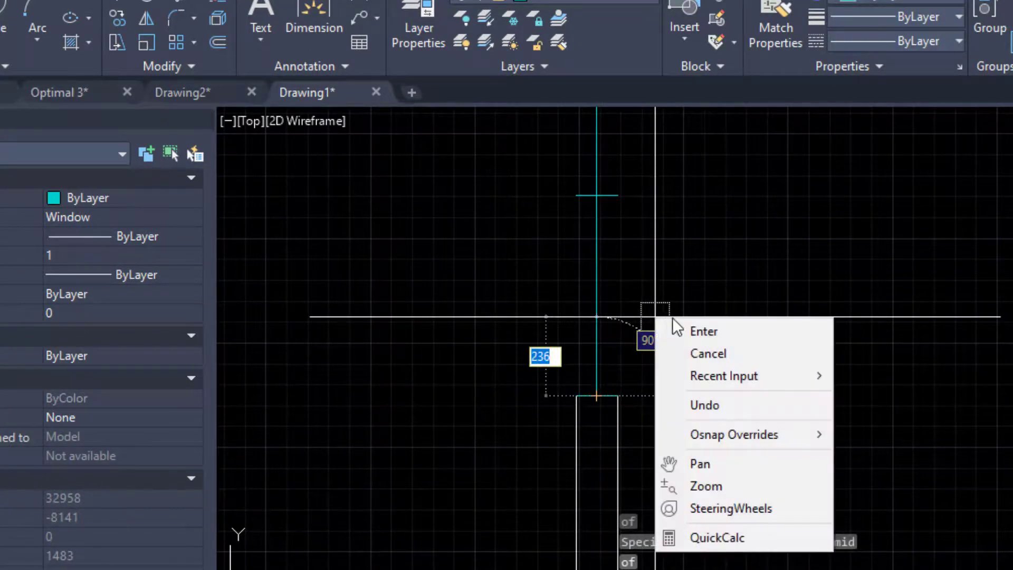
left_click(705, 332)
scroll(563, 429, "down", 4)
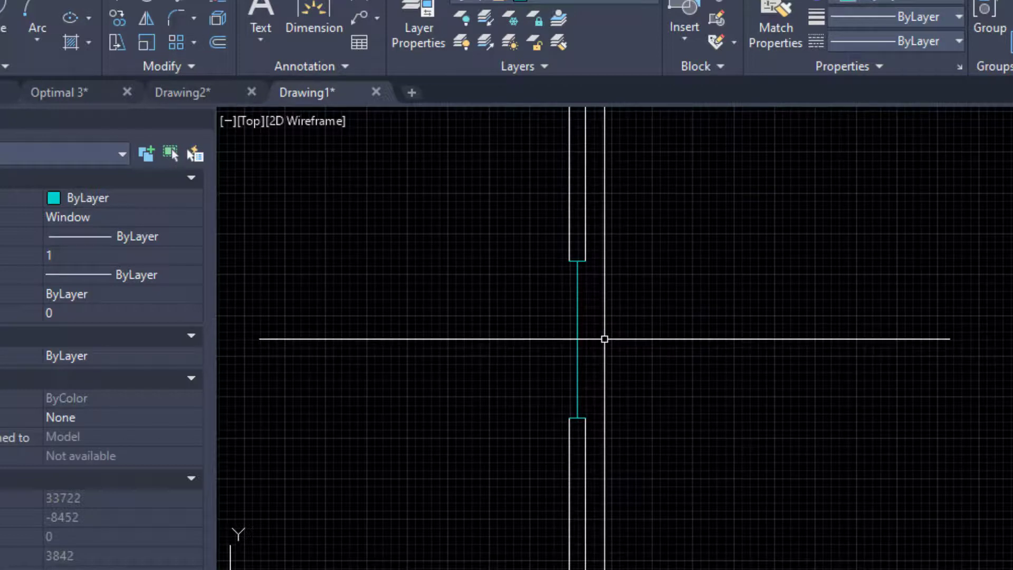
- Offset the vertical centre line of the opening by 32.5 to both sides
type("o")
key("Return")
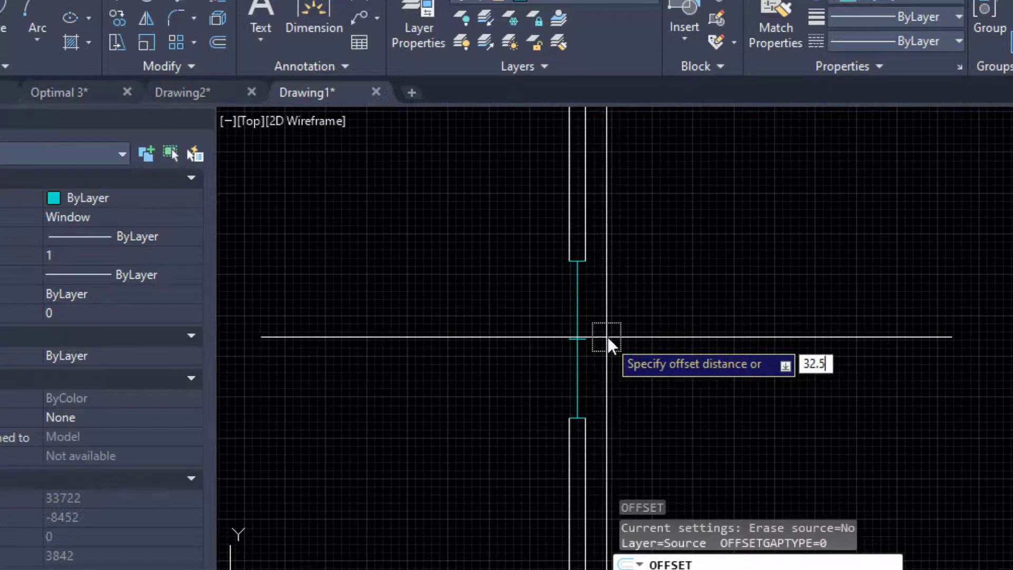
type("32.5")
key("Return")
scroll(592, 321, "up", 4)
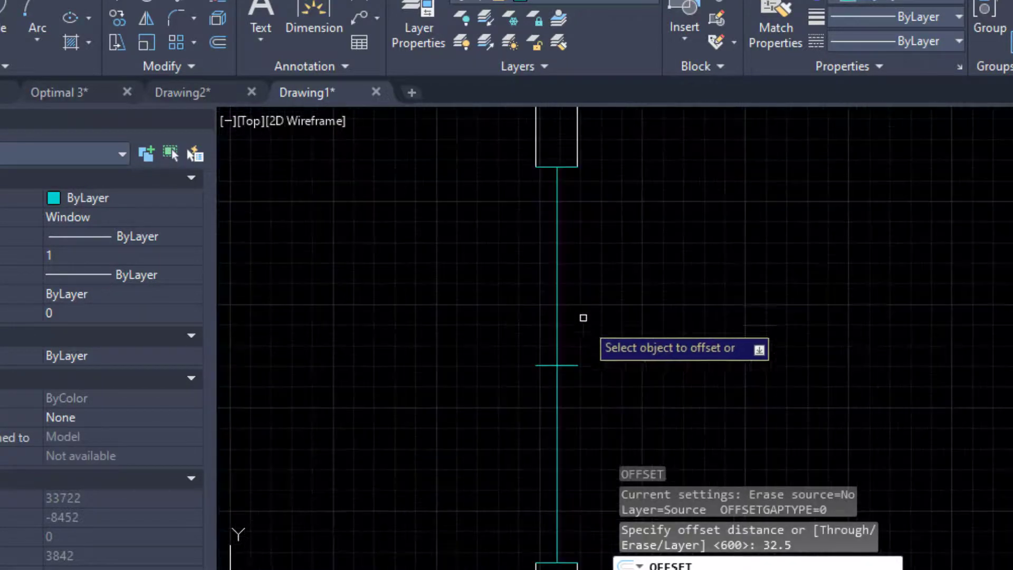
left_click(557, 316)
left_click(659, 316)
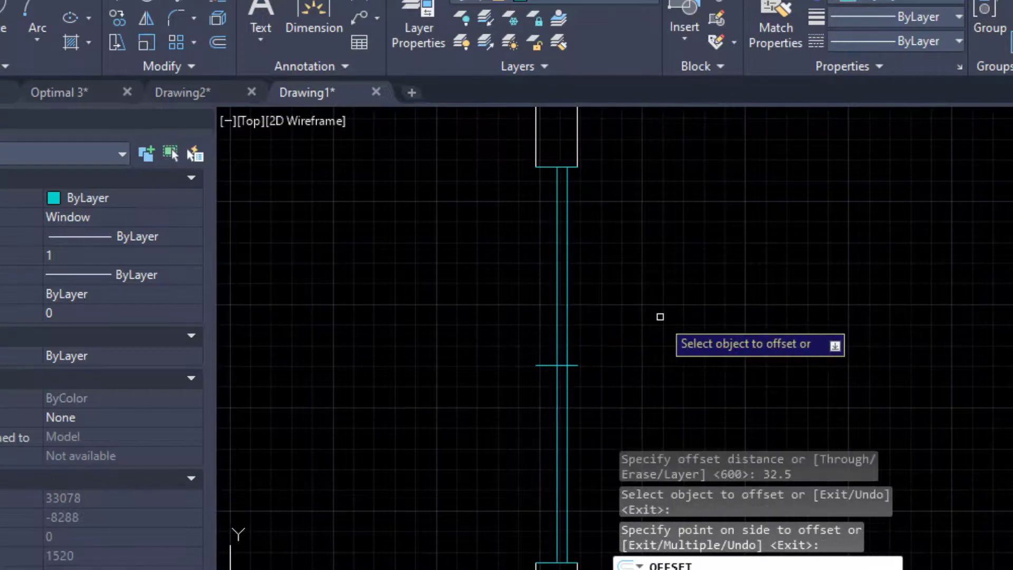
left_click(558, 328)
left_click(475, 311)
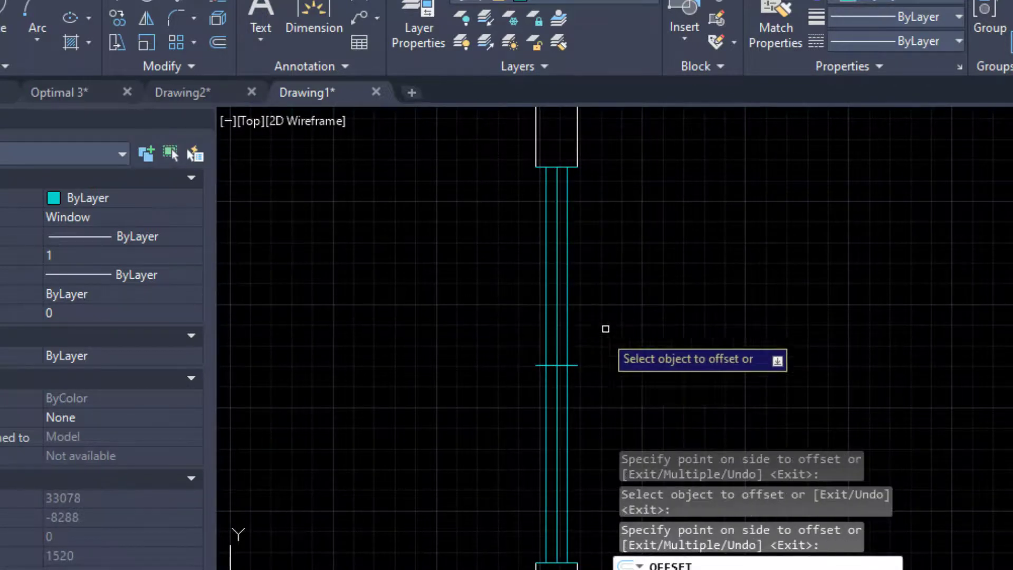
scroll(591, 265, "down", 4)
right_click(617, 273)
left_click(657, 288)
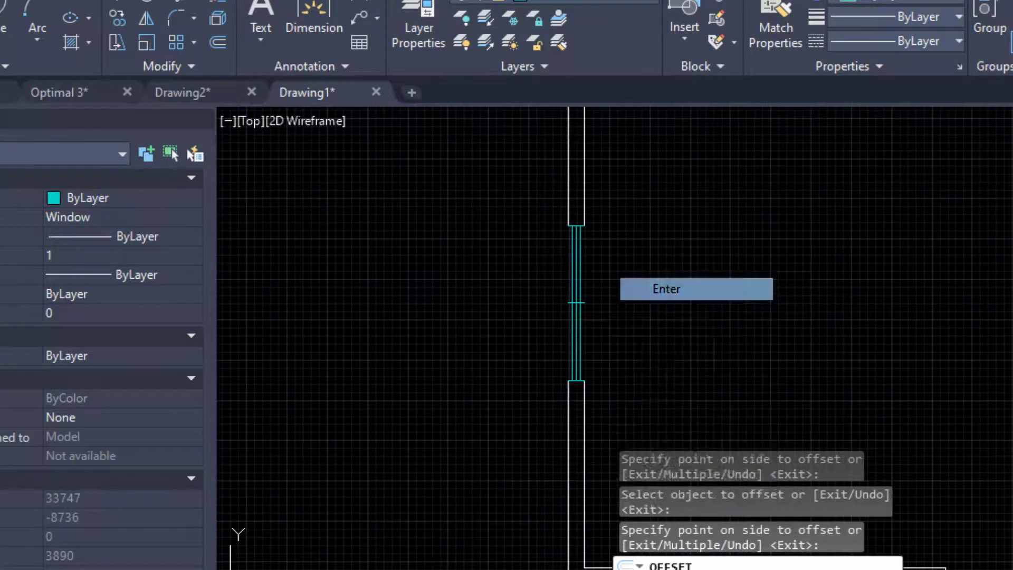
- Trim the ends of the middle horizontal line that extend beyond the window's two outer vertical lines
type("T")
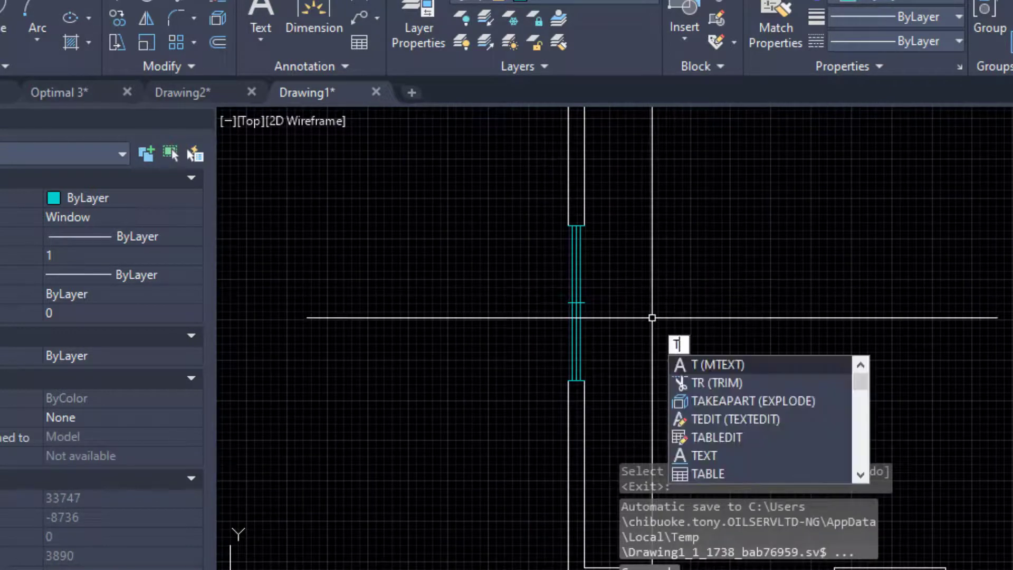
type("R")
key("Return")
scroll(593, 296, "up", 5)
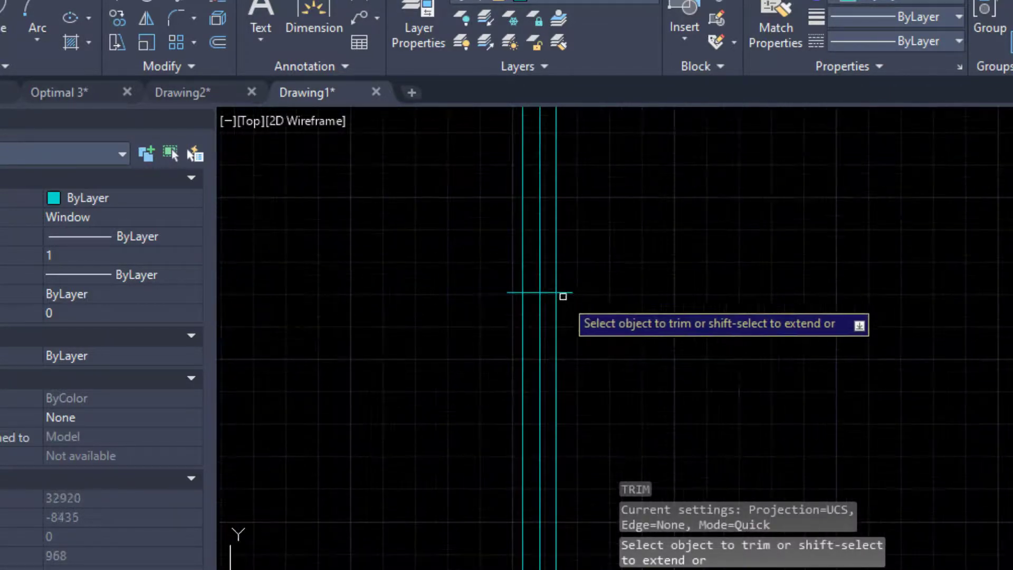
left_click(515, 293)
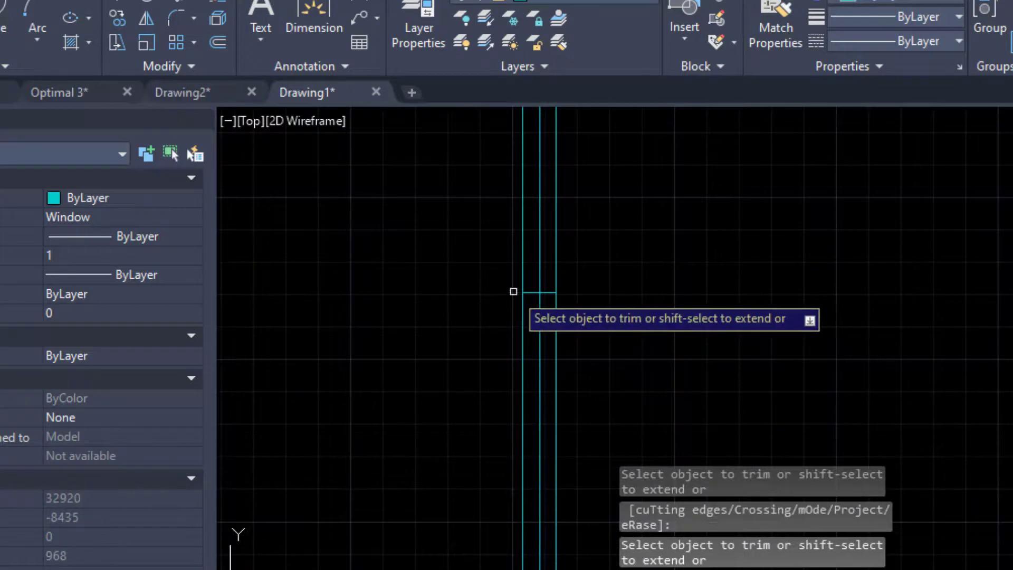
scroll(601, 253, "down", 2)
scroll(600, 254, "up", 1)
scroll(607, 377, "up", 1)
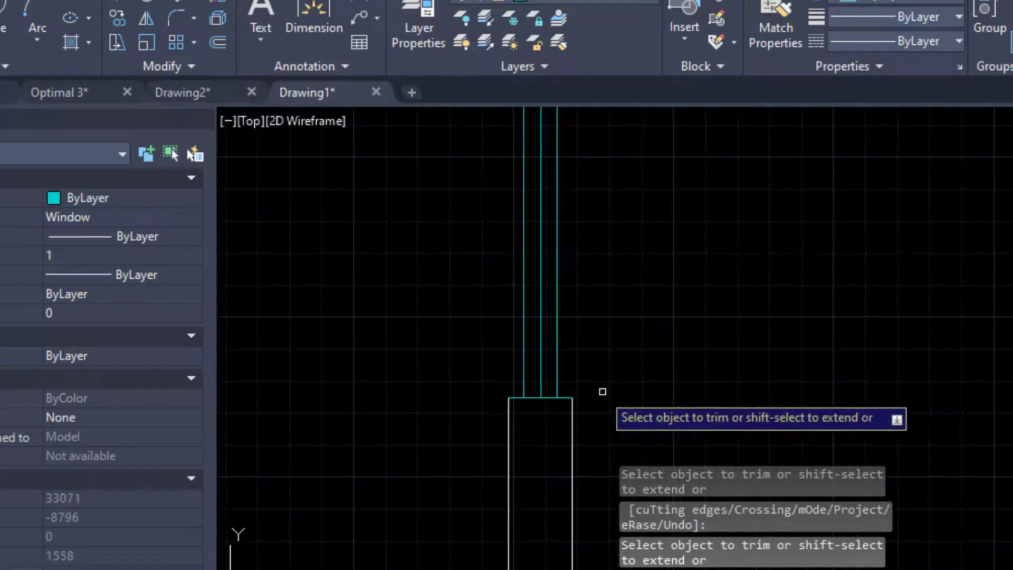
scroll(662, 398, "down", 2)
right_click(692, 323)
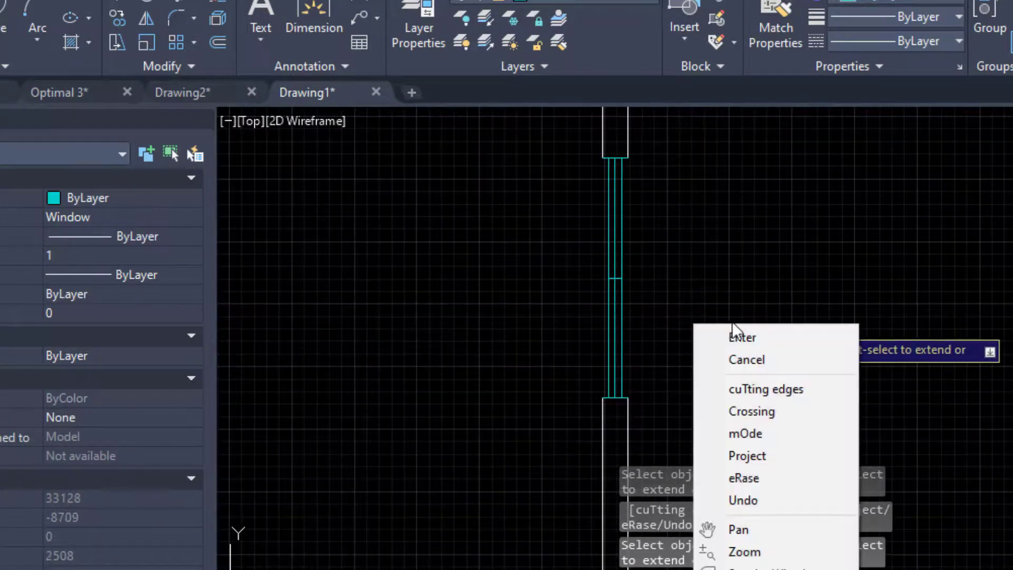
left_click(741, 336)
scroll(607, 158, "up", 3)
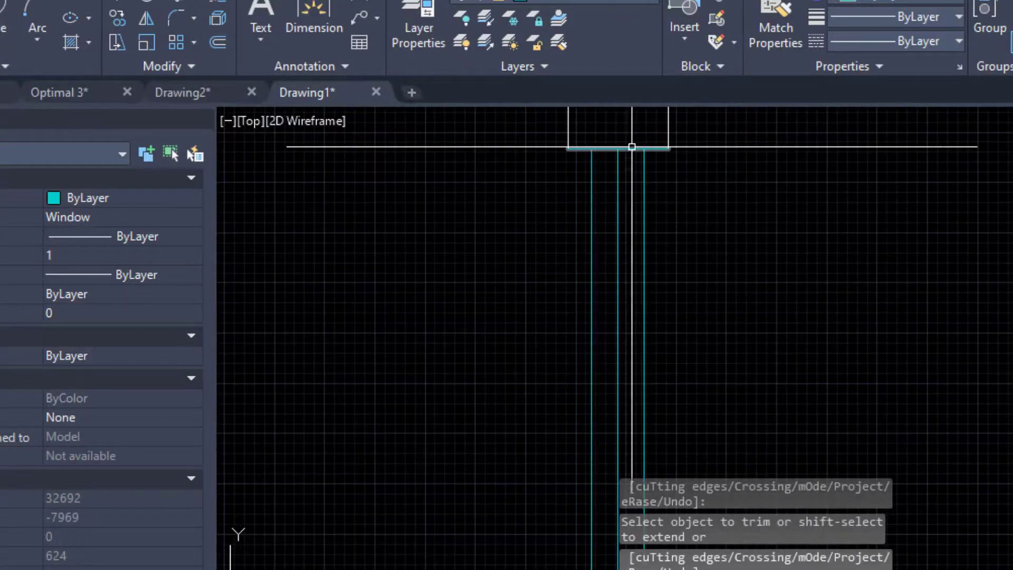
left_click(652, 147)
scroll(556, 395, "down", 2)
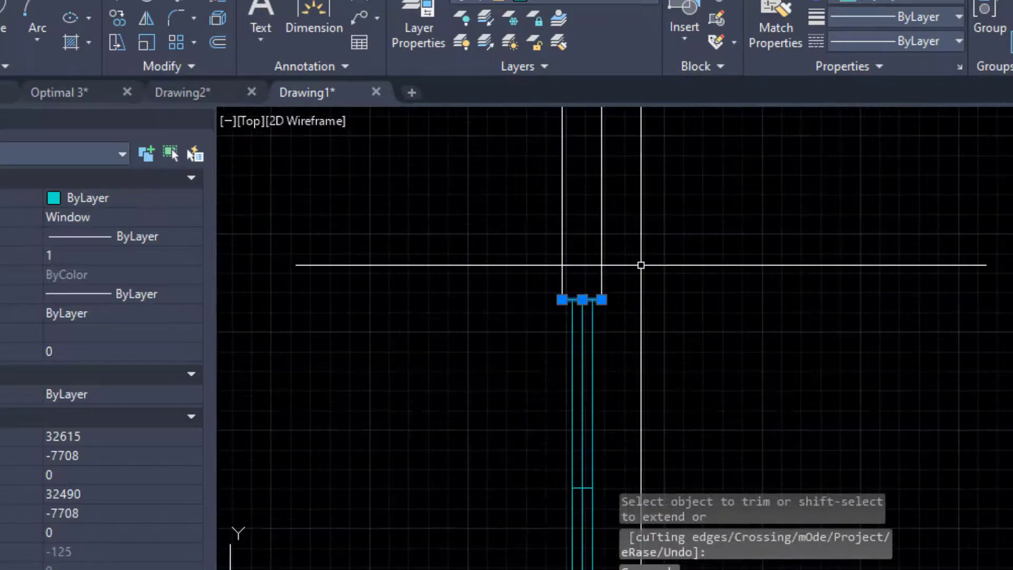
key("Escape")
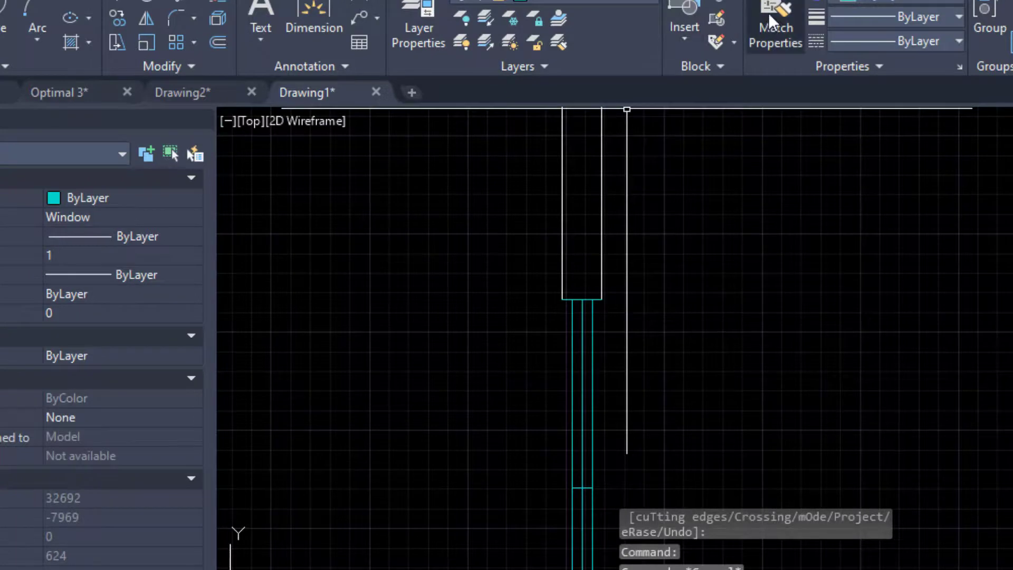
- Match the properties of the white wall line onto the end line at the top of the window opening
left_click(776, 27)
left_click(601, 270)
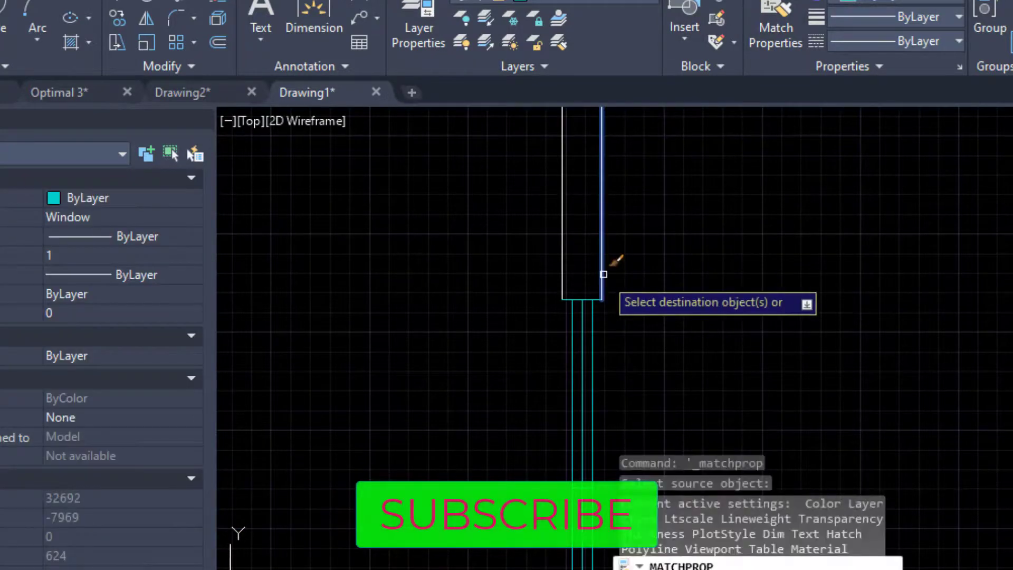
scroll(596, 304, "up", 2)
left_click(601, 303)
left_click(599, 271)
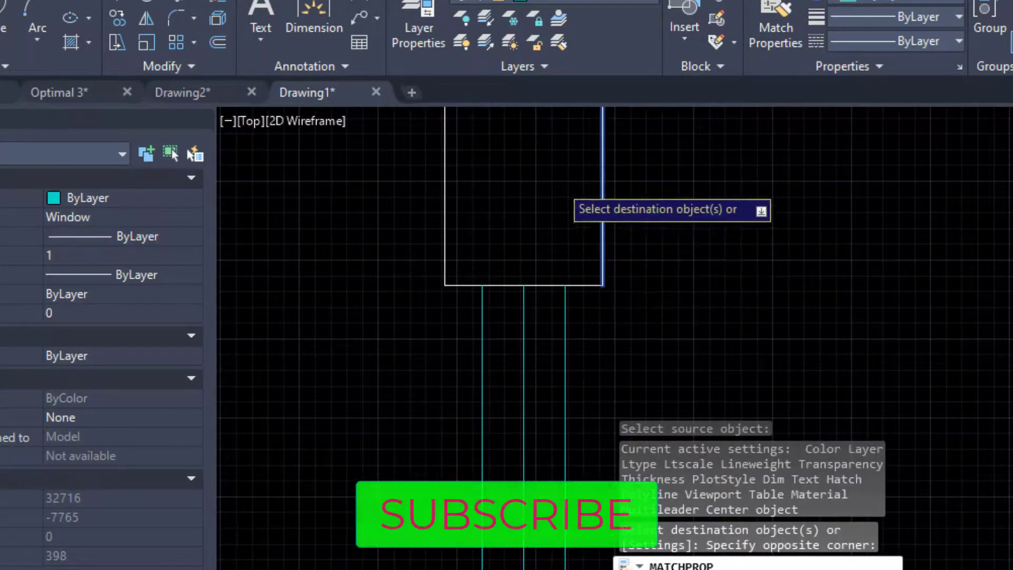
- Apply the same matched wall properties to the end line at the bottom of the window opening
scroll(560, 185, "down", 3)
scroll(606, 170, "down", 3)
scroll(602, 161, "up", 5)
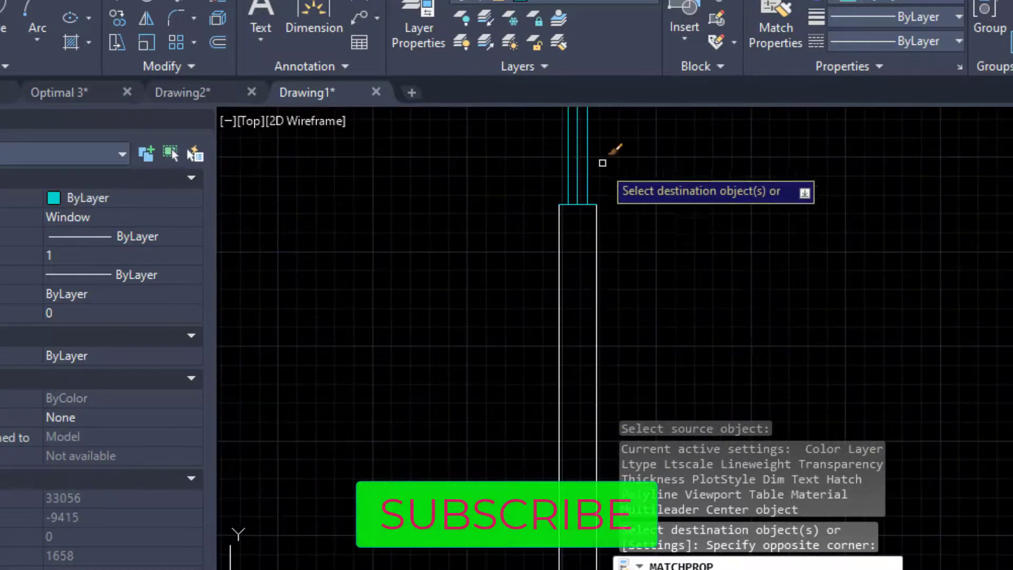
left_click(546, 333)
left_click(545, 321)
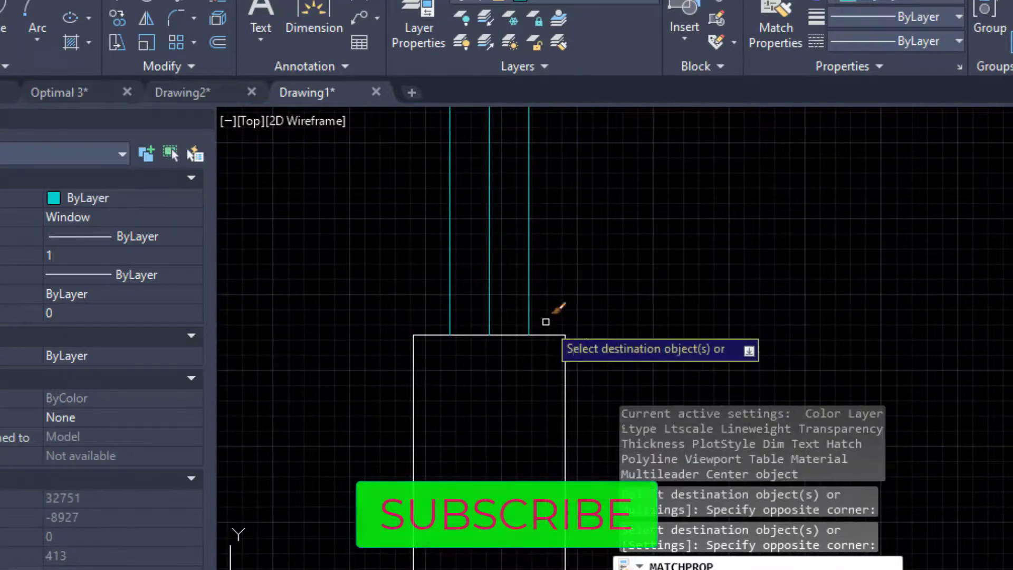
scroll(509, 407, "down", 5)
scroll(509, 407, "down", 5)
key("Escape")
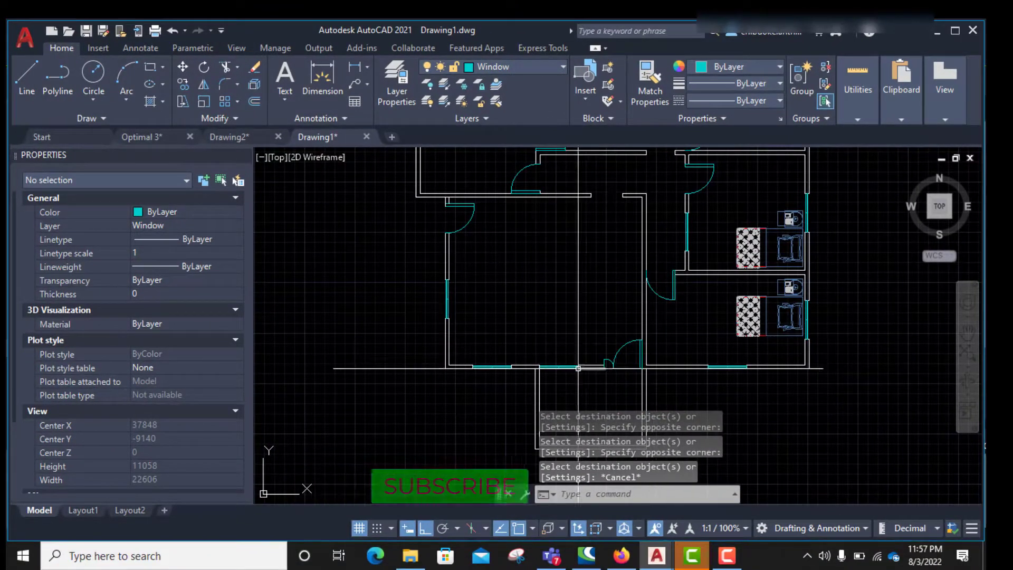
scroll(442, 293, "up", 6)
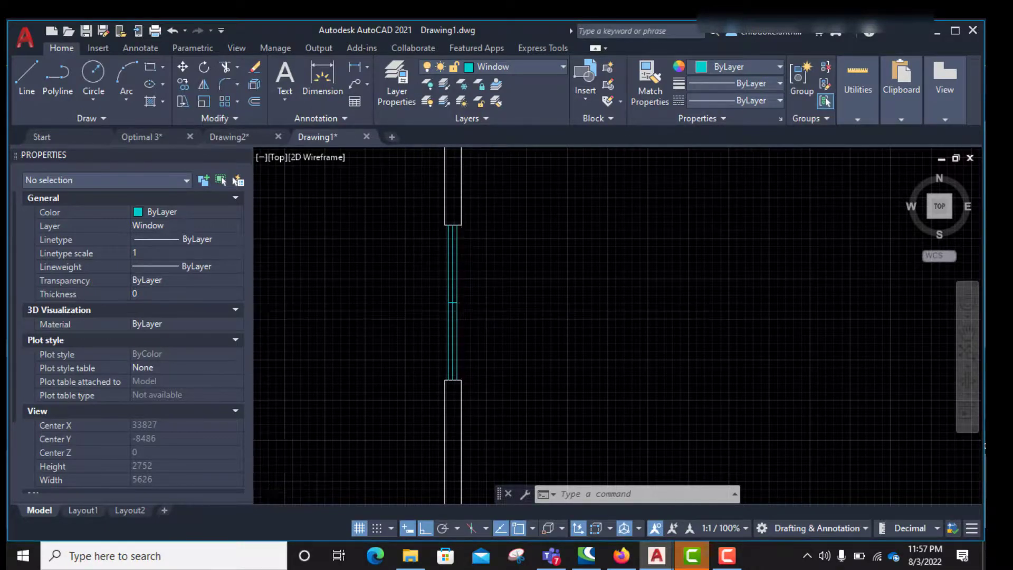
scroll(480, 346, "down", 6)
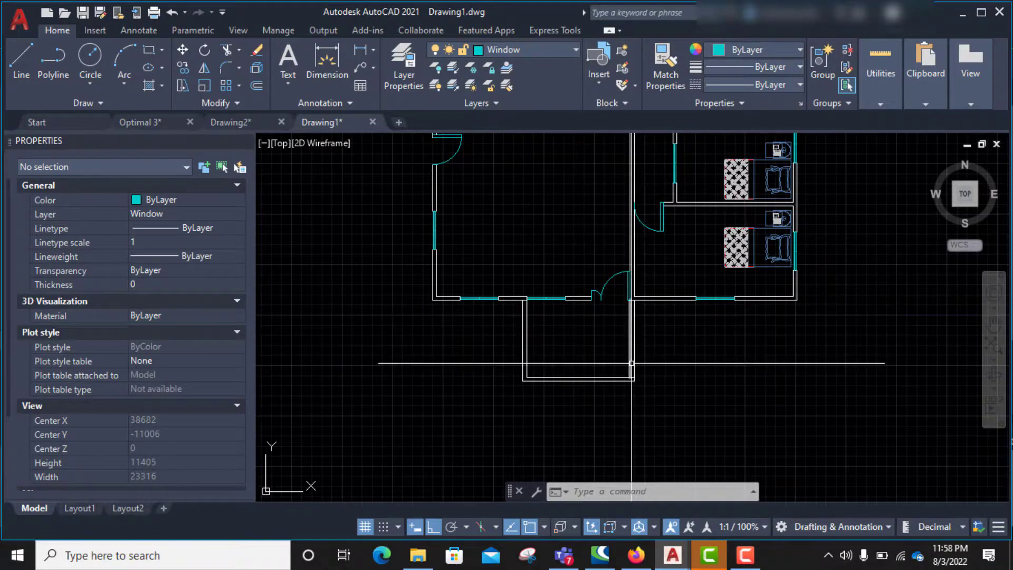
scroll(620, 374, "down", 2)
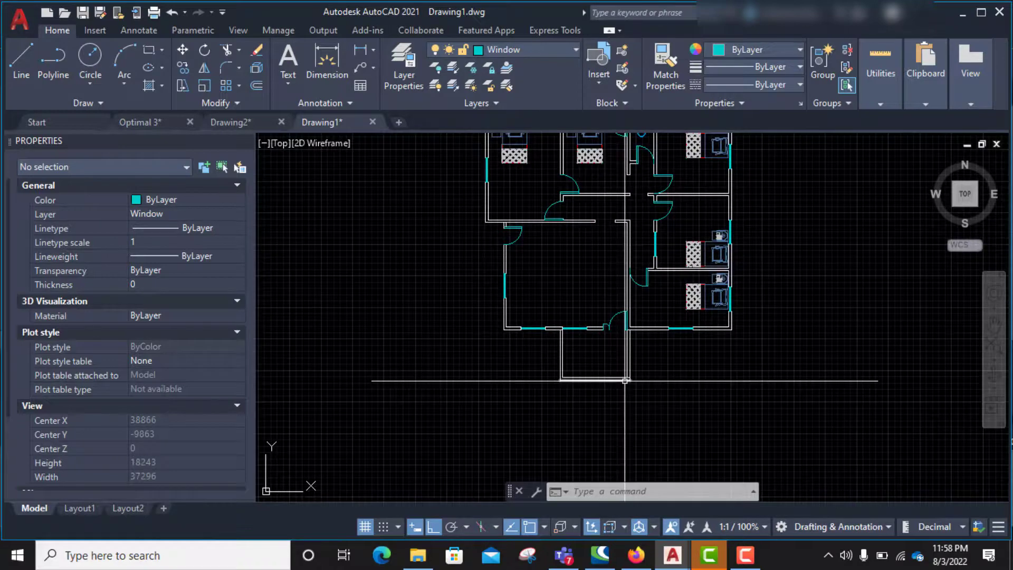
scroll(581, 348, "down", 2)
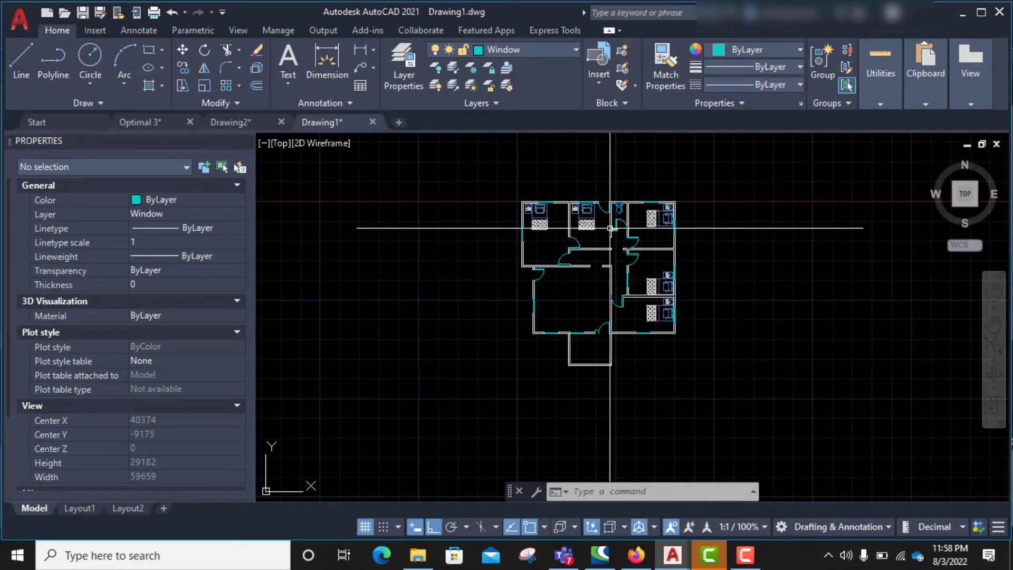
scroll(610, 228, "up", 2)
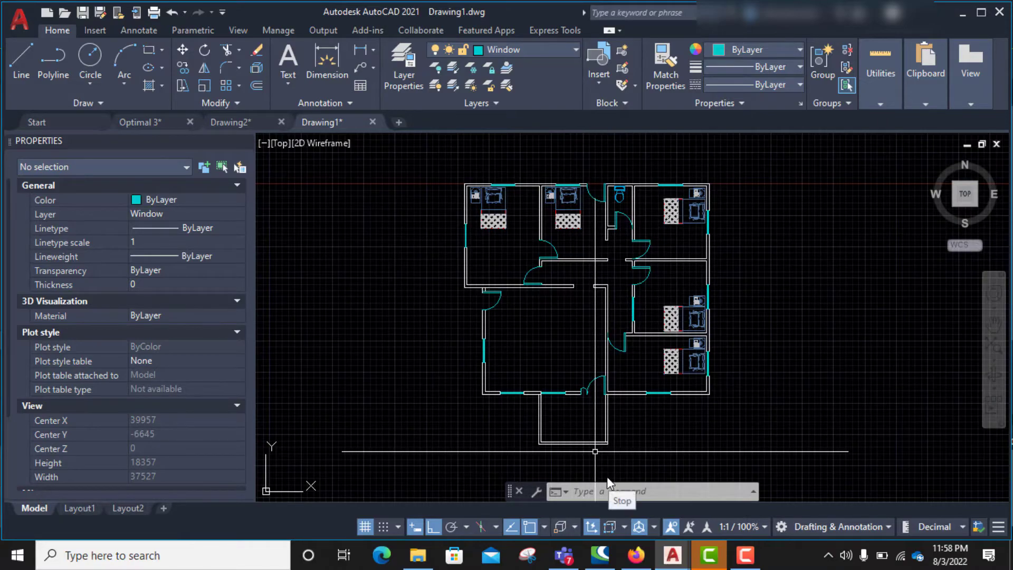